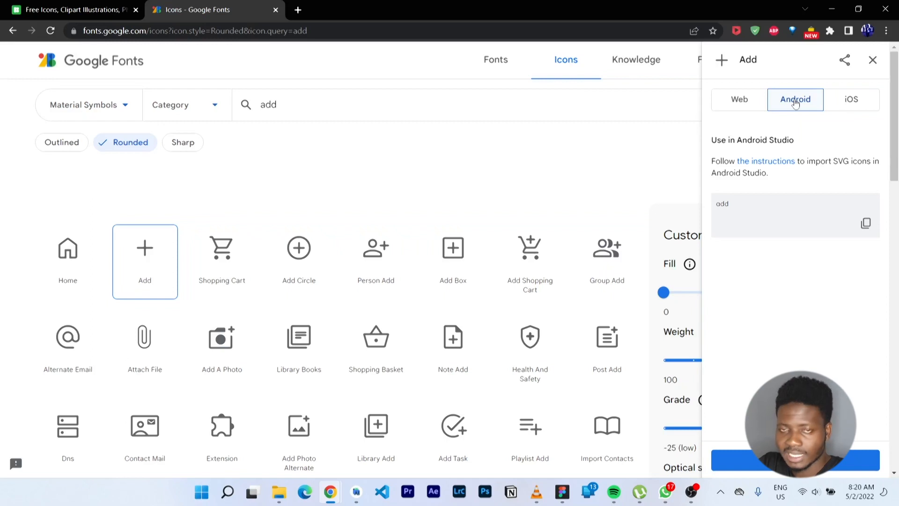
Show the Rounded Add icon's Web code: the icon font stylesheet link and CSS snippet
{"action": "left_click", "coordinate": [743, 111]}
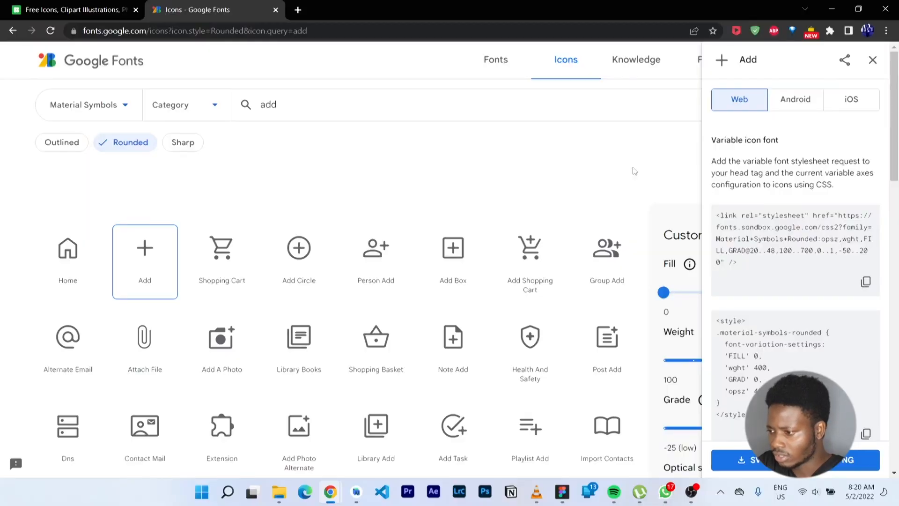
Preview the icons with solid fill and heaviest weight, then reset to fill 0, weight 400
{"action": "left_click", "coordinate": [879, 59]}
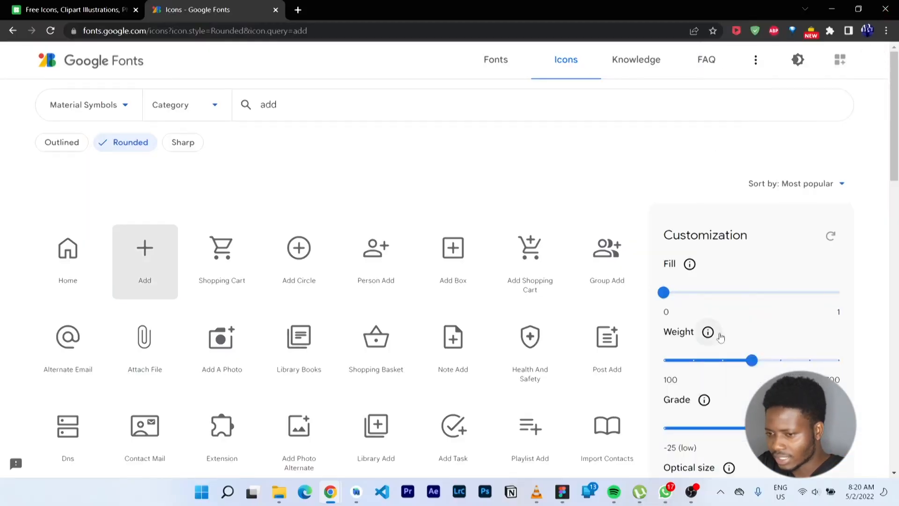
{"action": "scroll", "coordinate": [721, 338], "scroll_direction": "down", "scroll_amount": 3}
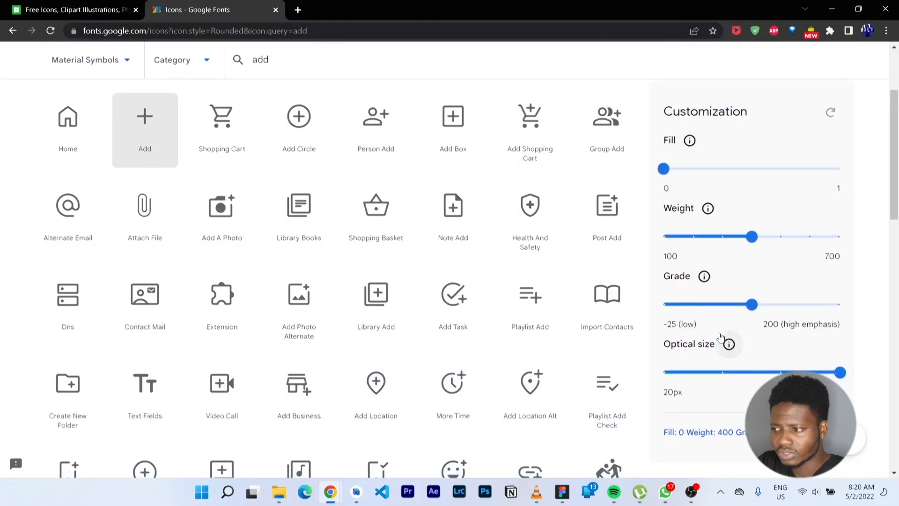
{"action": "scroll", "coordinate": [720, 337], "scroll_direction": "up", "scroll_amount": 1}
{"action": "left_click_drag", "start_coordinate": [664, 249], "coordinate": [775, 255]}
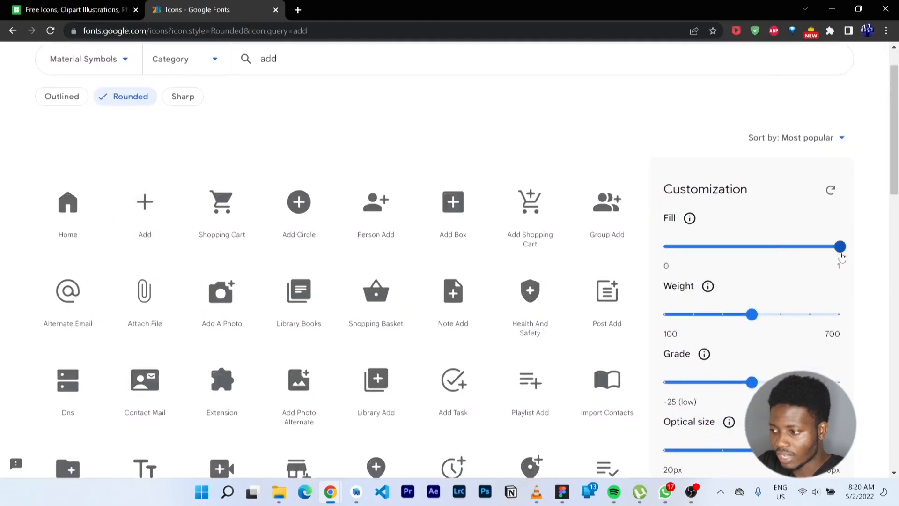
{"action": "left_click_drag", "start_coordinate": [840, 249], "coordinate": [628, 255]}
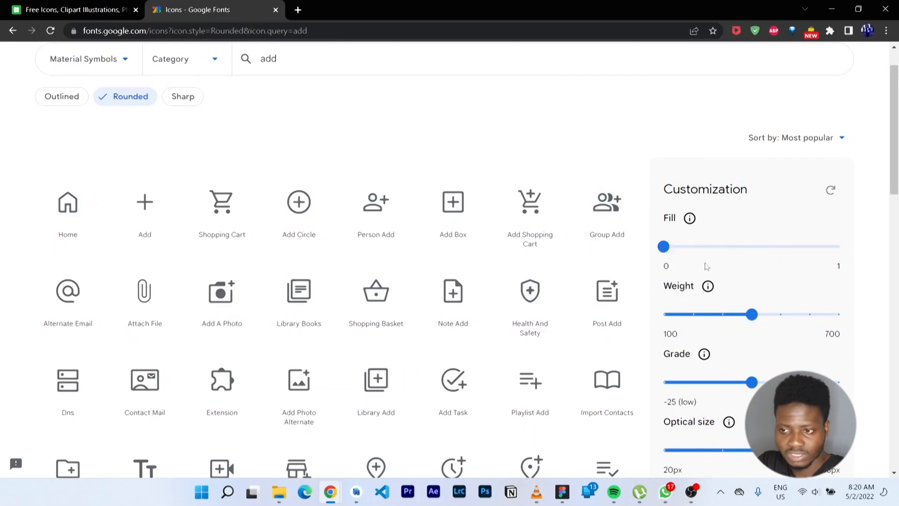
{"action": "left_click_drag", "start_coordinate": [751, 315], "coordinate": [869, 311]}
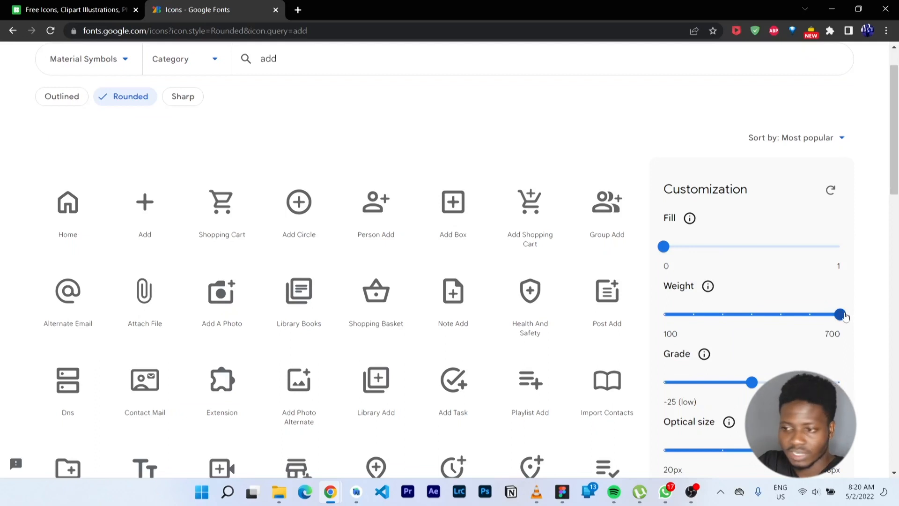
{"action": "left_click_drag", "start_coordinate": [845, 317], "coordinate": [751, 315]}
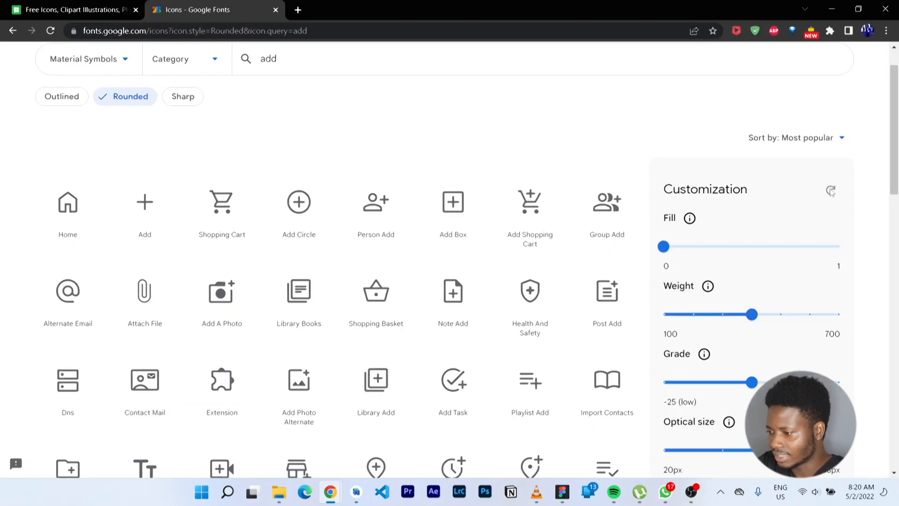
Download the rounded Add icon as add_FILL0_wght400_GRAD0_opsz48.svg
{"action": "scroll", "coordinate": [782, 208], "scroll_direction": "down", "scroll_amount": 4}
{"action": "scroll", "coordinate": [781, 208], "scroll_direction": "up", "scroll_amount": 3}
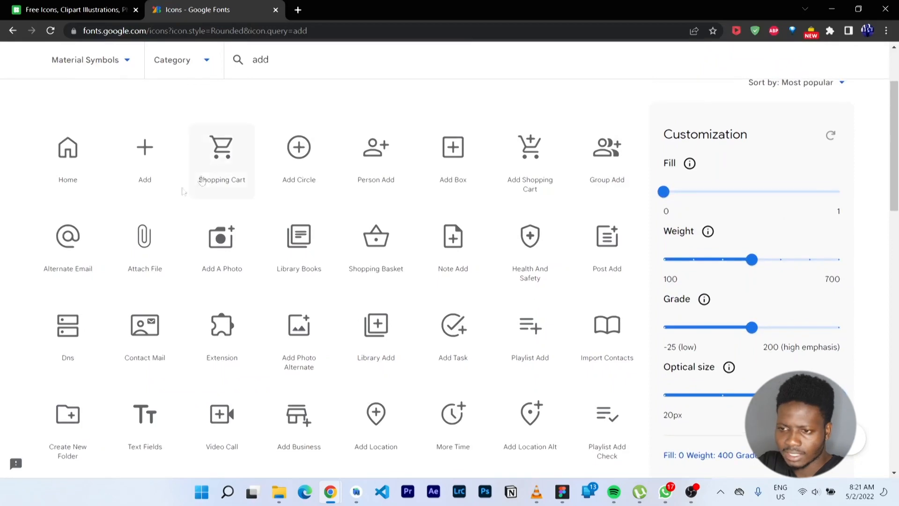
{"action": "left_click", "coordinate": [145, 147]}
{"action": "left_click", "coordinate": [761, 463]}
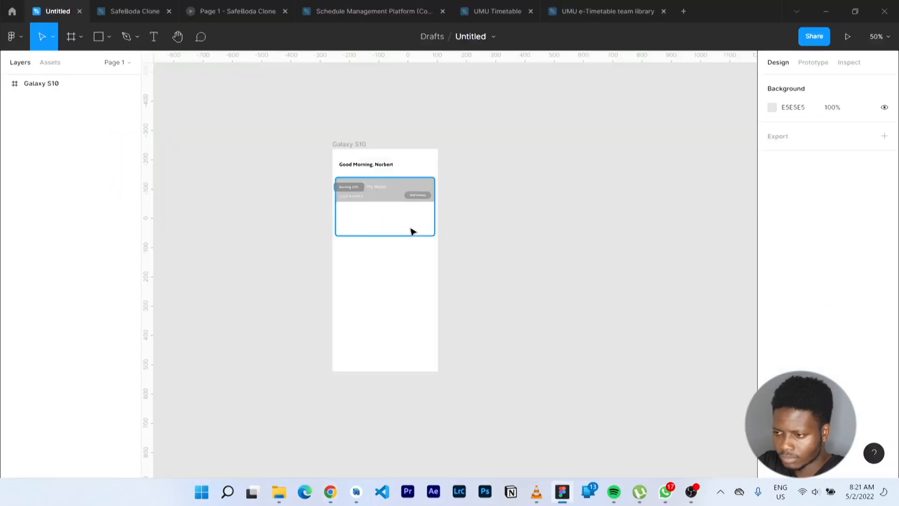
Drop the add icon SVG into the Galaxy S10 frame, move it onto Add money, and resize it to 20×20
{"action": "left_click_drag", "start_coordinate": [412, 231], "coordinate": [411, 228]}
{"action": "scroll", "coordinate": [412, 230], "scroll_direction": "up", "scroll_amount": 10}
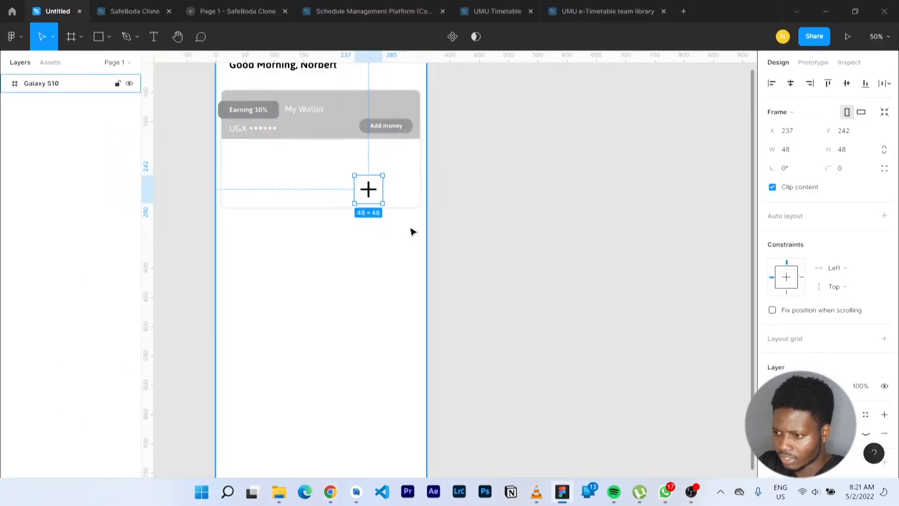
{"action": "scroll", "coordinate": [412, 230], "scroll_direction": "left", "scroll_amount": 3}
{"action": "scroll", "coordinate": [412, 231], "scroll_direction": "up", "scroll_amount": 3}
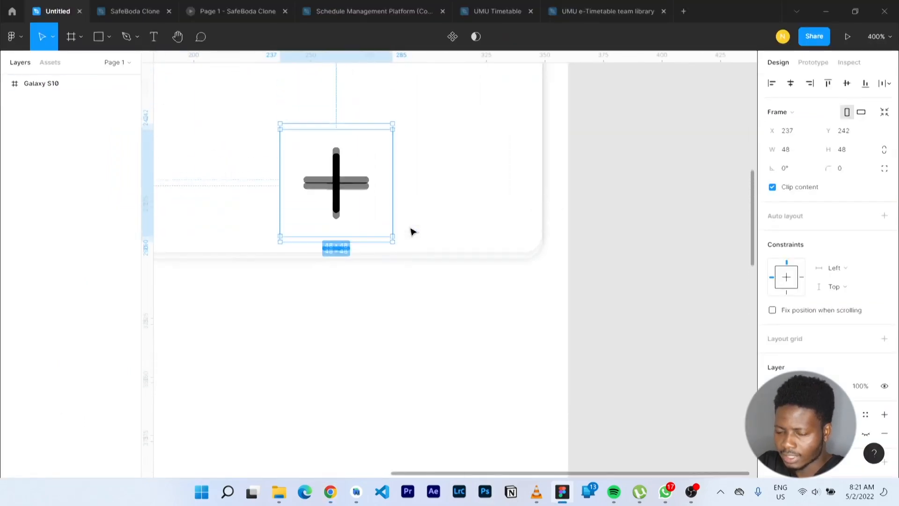
{"action": "key", "text": "minus"}
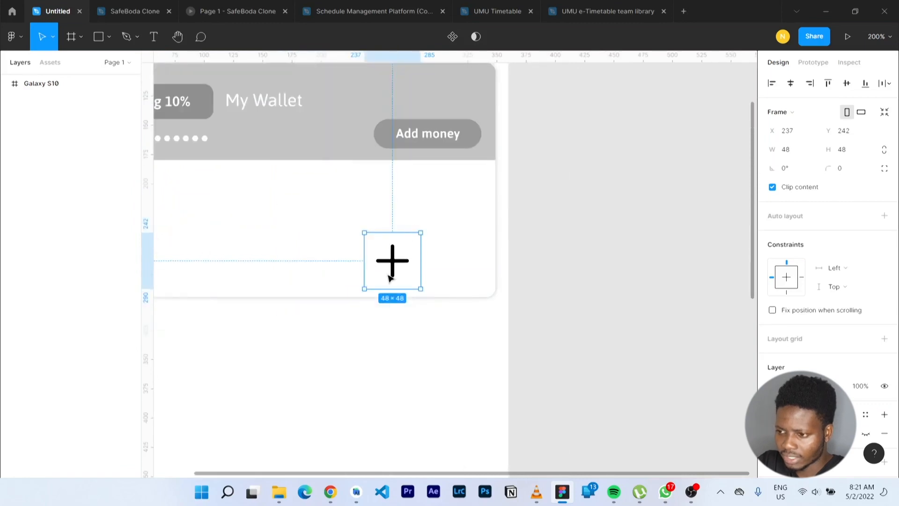
{"action": "left_click_drag", "start_coordinate": [393, 265], "coordinate": [395, 235]}
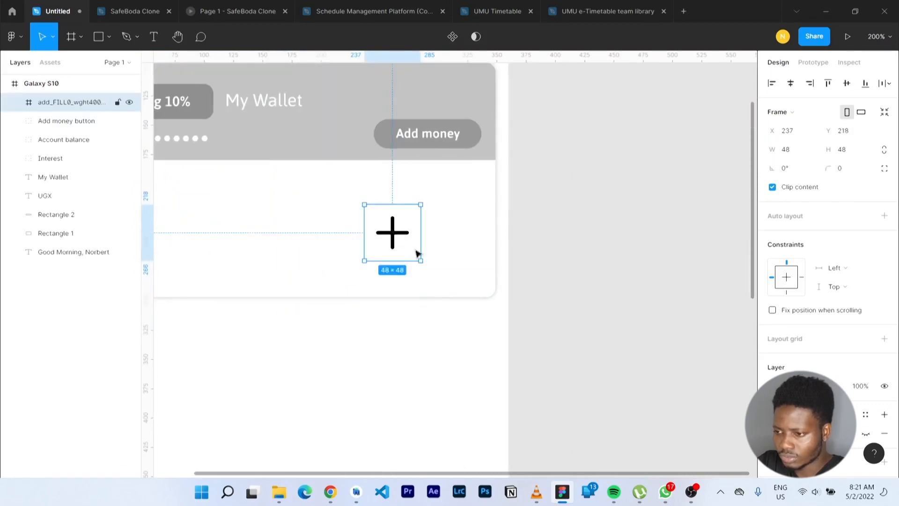
{"action": "left_click_drag", "start_coordinate": [421, 260], "coordinate": [389, 138]}
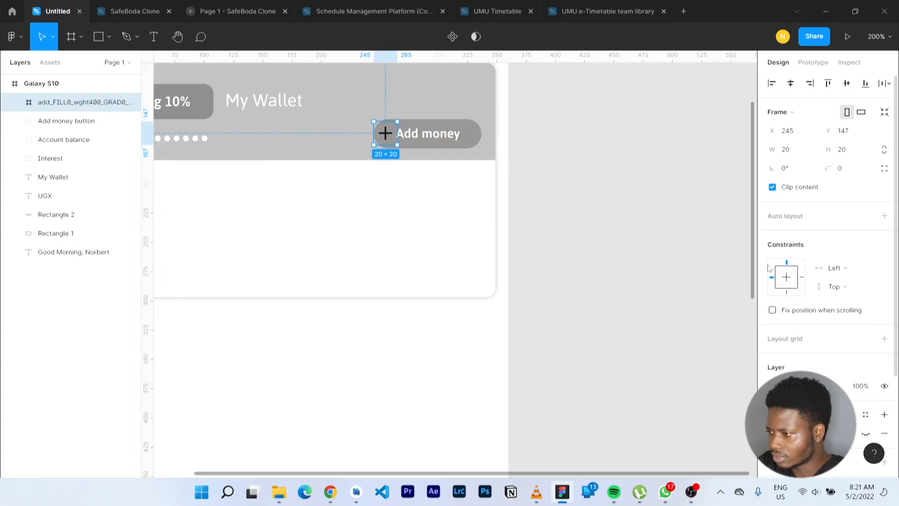
Resize the add icon to 12×12 and nudge it onto the Add money button
{"action": "left_click", "coordinate": [789, 153]}
{"action": "type", "text": "12"}
{"action": "key", "text": "Return"}
{"action": "left_click", "coordinate": [831, 150]}
{"action": "type", "text": "12"}
{"action": "key", "text": "Return"}
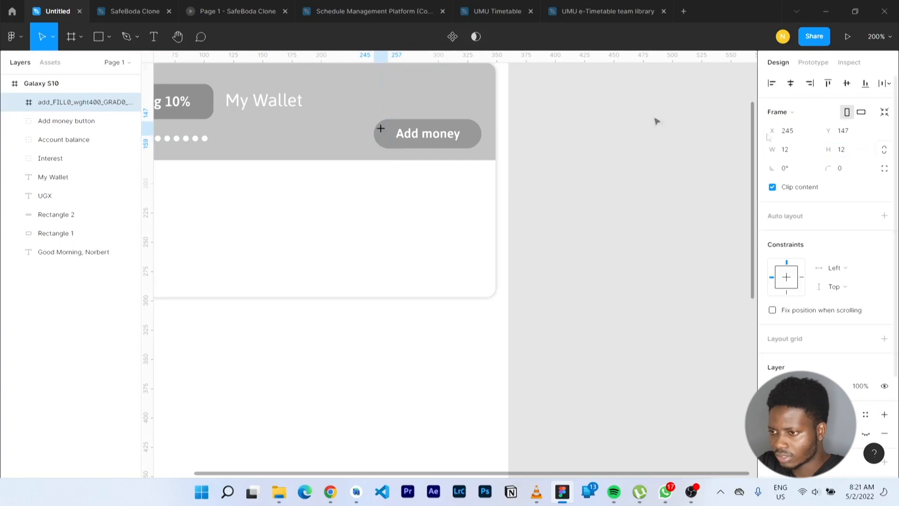
{"action": "left_click_drag", "start_coordinate": [385, 134], "coordinate": [388, 140]}
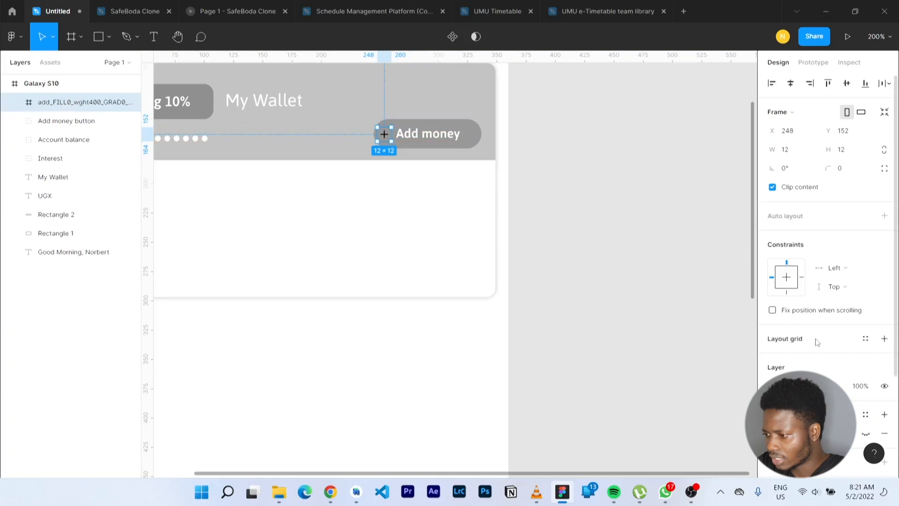
Change the add icon's colour from black to white (FFFFFF)
{"action": "scroll", "coordinate": [815, 342], "scroll_direction": "down", "scroll_amount": 3}
{"action": "left_click", "coordinate": [772, 376]}
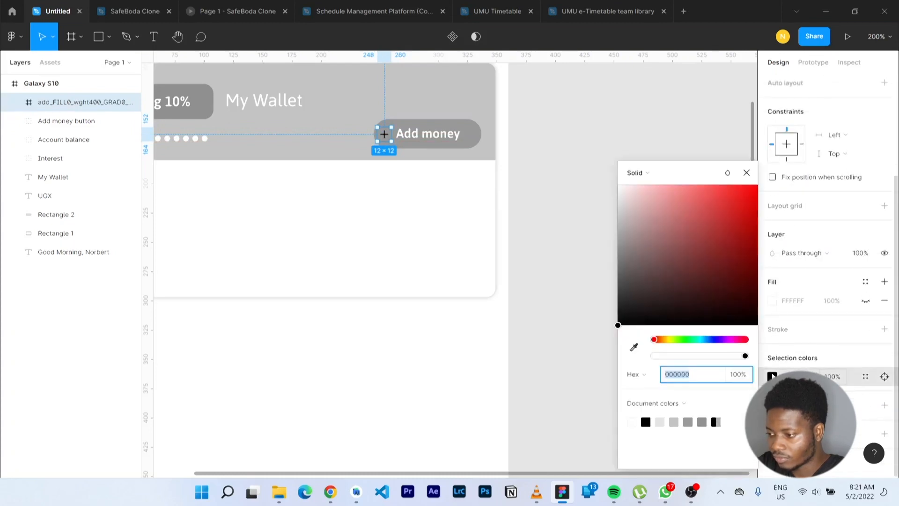
{"action": "type", "text": "fff"}
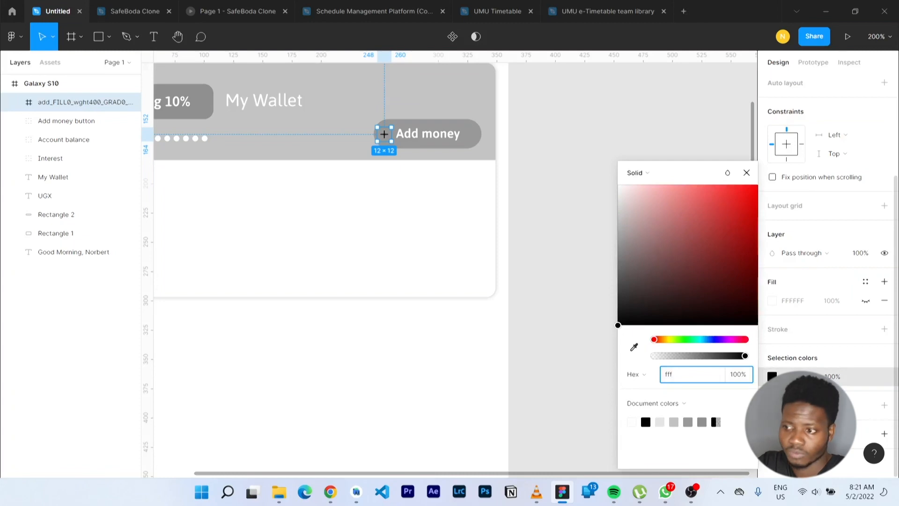
{"action": "key", "text": "Return"}
{"action": "left_click", "coordinate": [530, 195]}
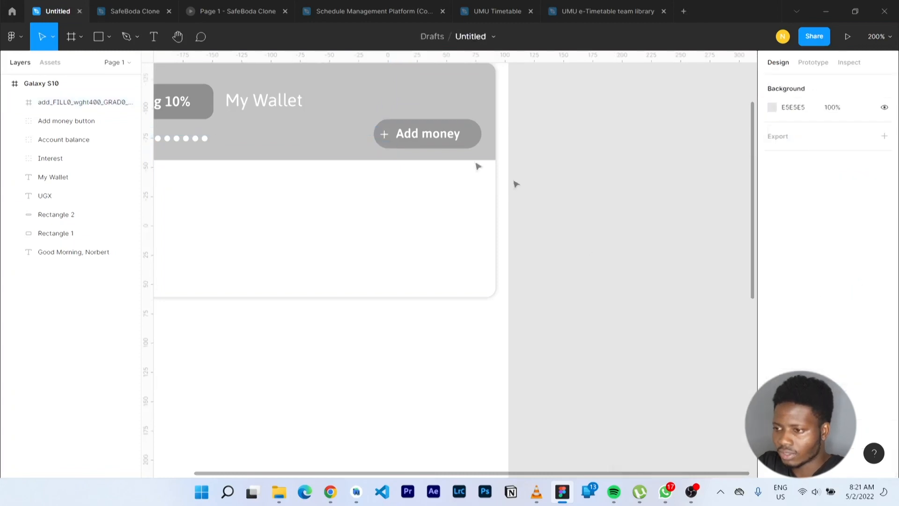
Space the Add money label (x 274) and plus icon (x 254), then cut the icon
{"action": "left_click", "coordinate": [424, 139]}
{"action": "double_click", "coordinate": [424, 138]}
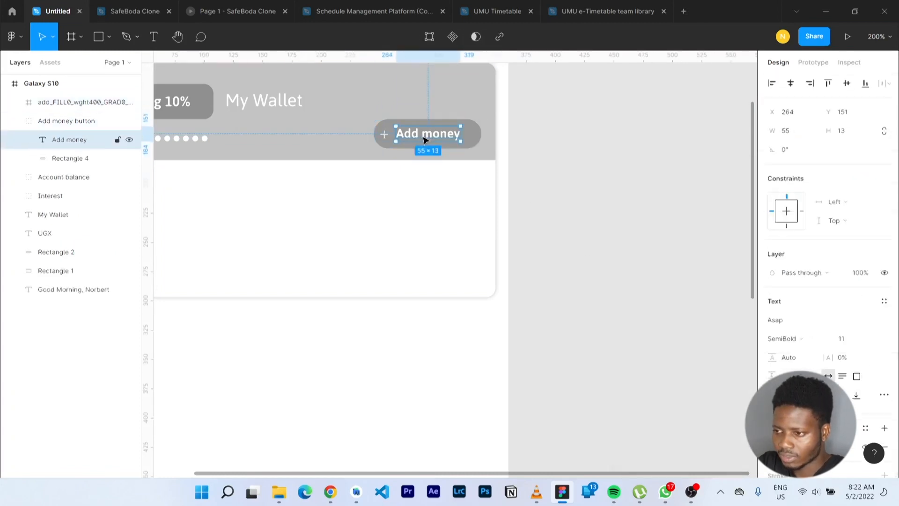
{"action": "left_click_drag", "start_coordinate": [420, 136], "coordinate": [400, 138]}
{"action": "left_click", "coordinate": [384, 135]}
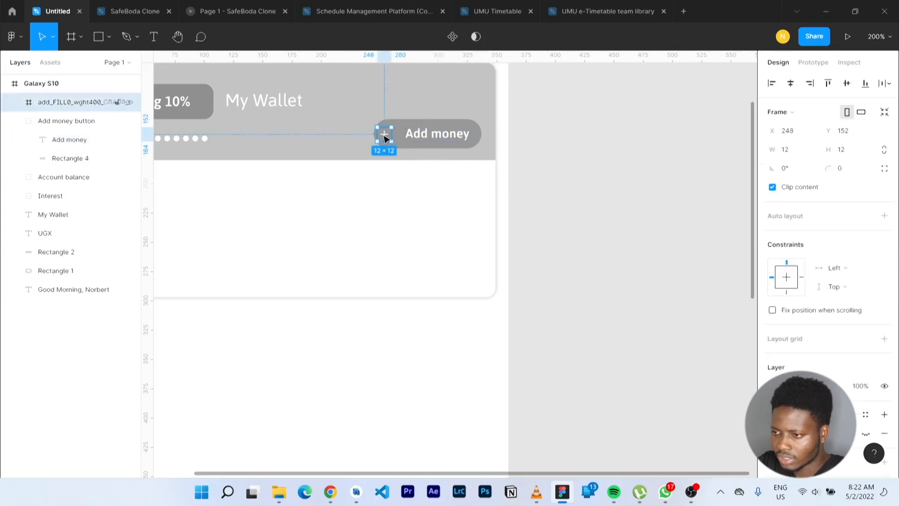
{"action": "left_click_drag", "start_coordinate": [386, 138], "coordinate": [393, 138]}
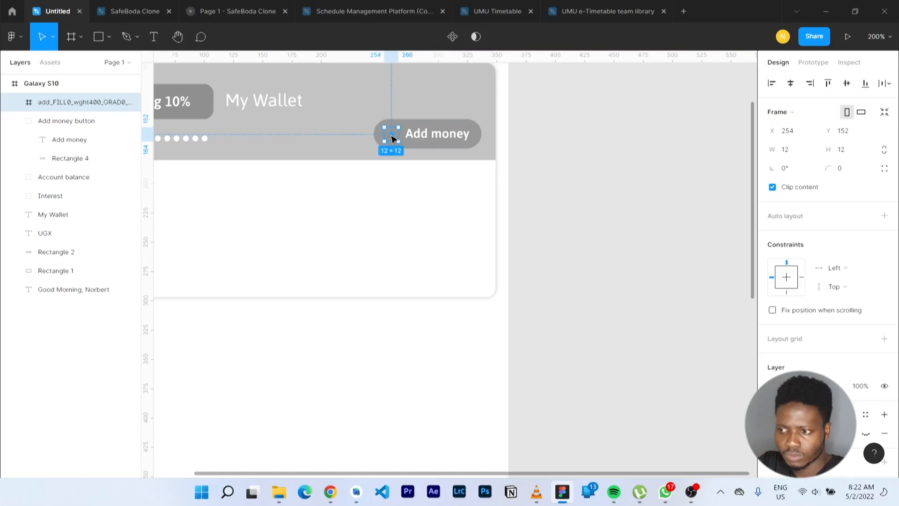
{"action": "key", "text": "Delete"}
Paste the plus icon into the Add money button before the label, then undo a trial grouping and centring
{"action": "left_click", "coordinate": [430, 137]}
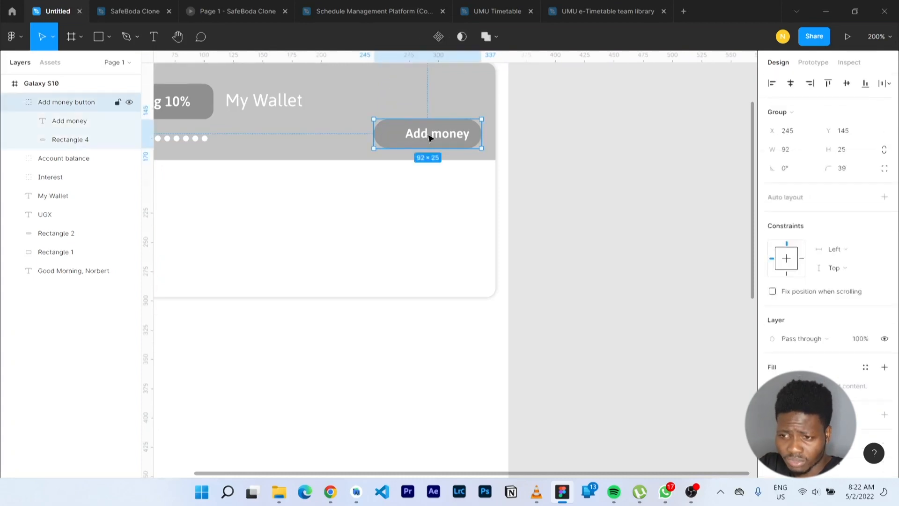
{"action": "key", "text": "ctrl+v"}
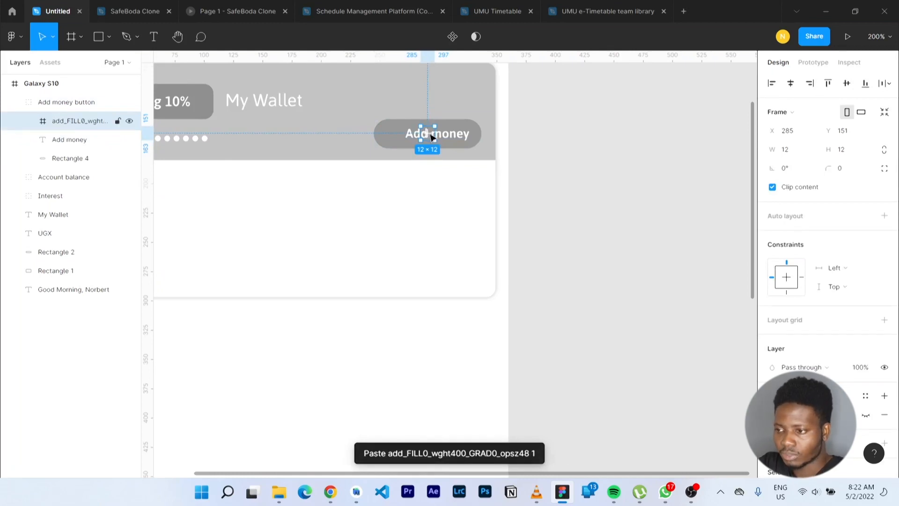
{"action": "left_click_drag", "start_coordinate": [432, 137], "coordinate": [397, 136]}
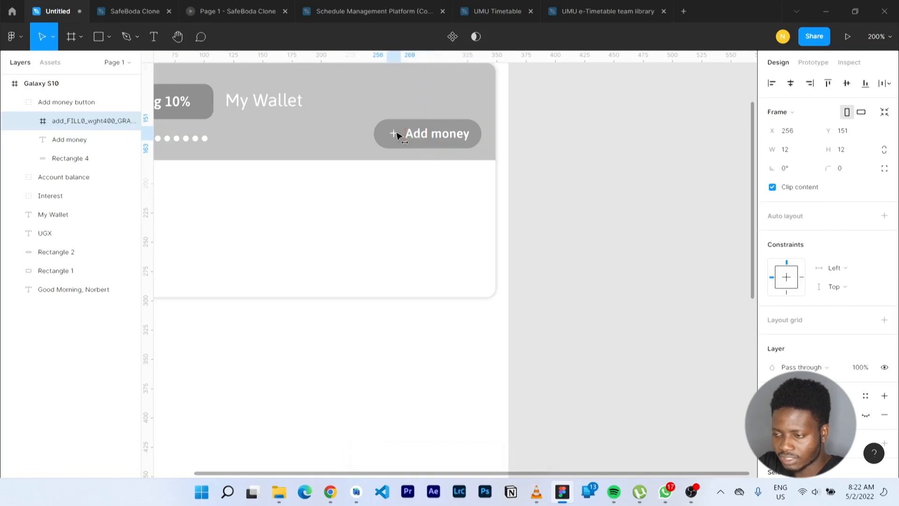
{"action": "left_click", "coordinate": [426, 138], "text": "shift"}
{"action": "key", "text": "ctrl+g"}
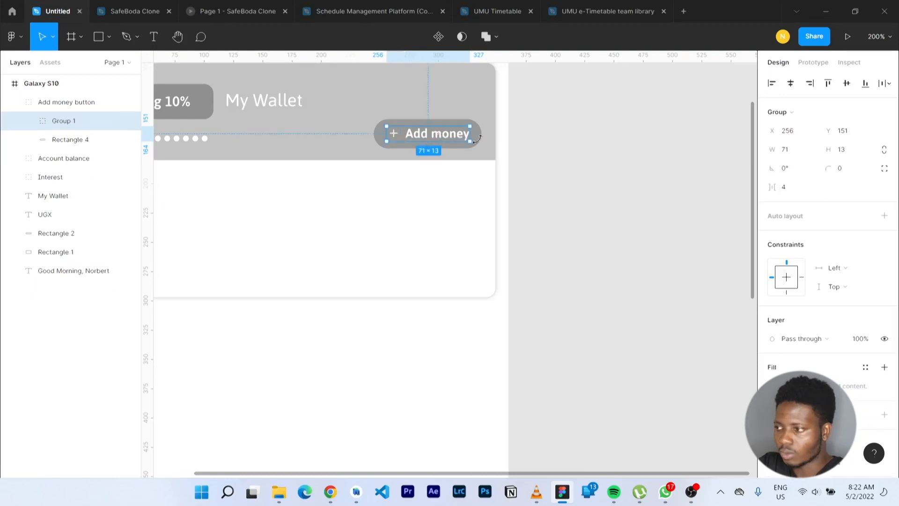
{"action": "left_click", "coordinate": [796, 85]}
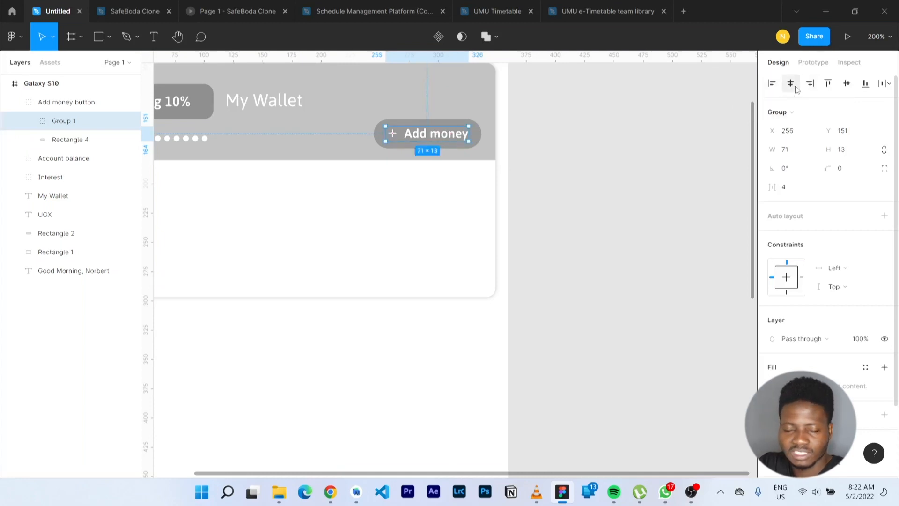
{"action": "key", "text": "ctrl+z"}
{"action": "key", "text": "ctrl+z"}
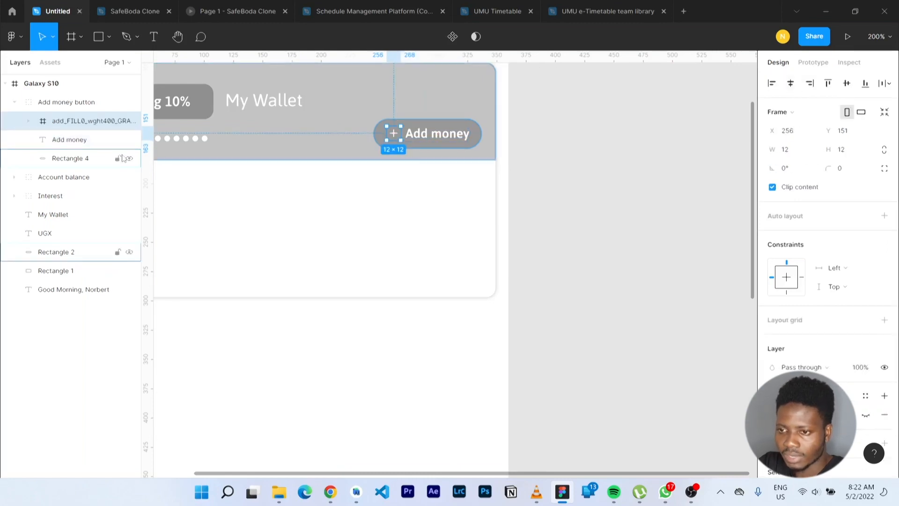
Centre the plus icon and Add money label, space them 4 px apart, and group them as Group 1
{"action": "left_click", "coordinate": [87, 141], "text": "shift"}
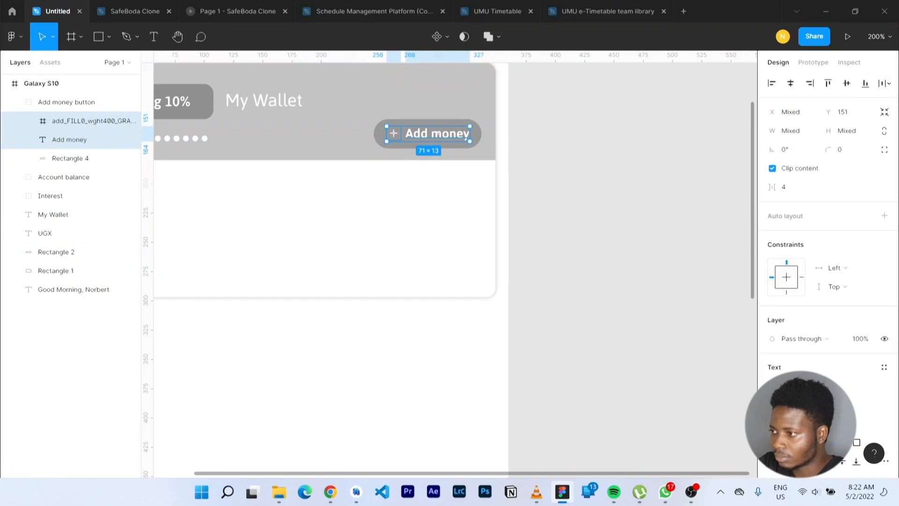
{"action": "left_click", "coordinate": [791, 84]}
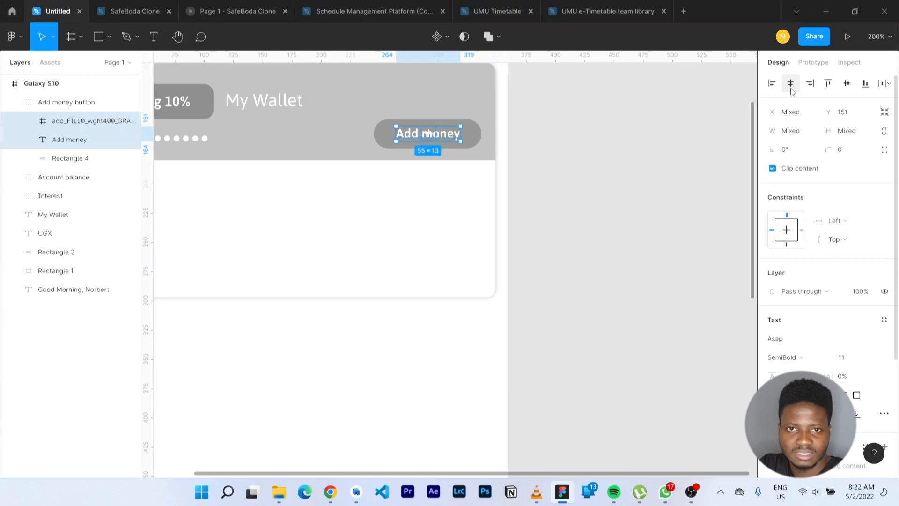
{"action": "key", "text": "shift+a"}
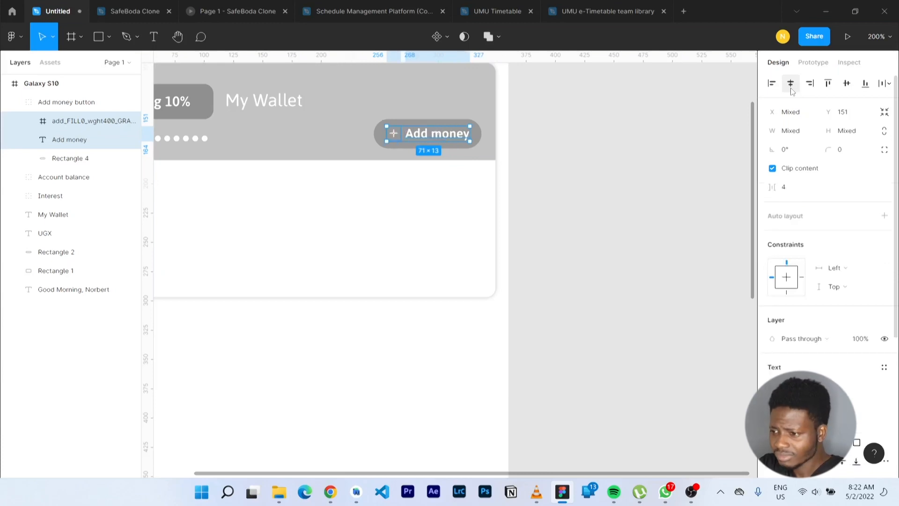
{"action": "key", "text": "ctrl+g"}
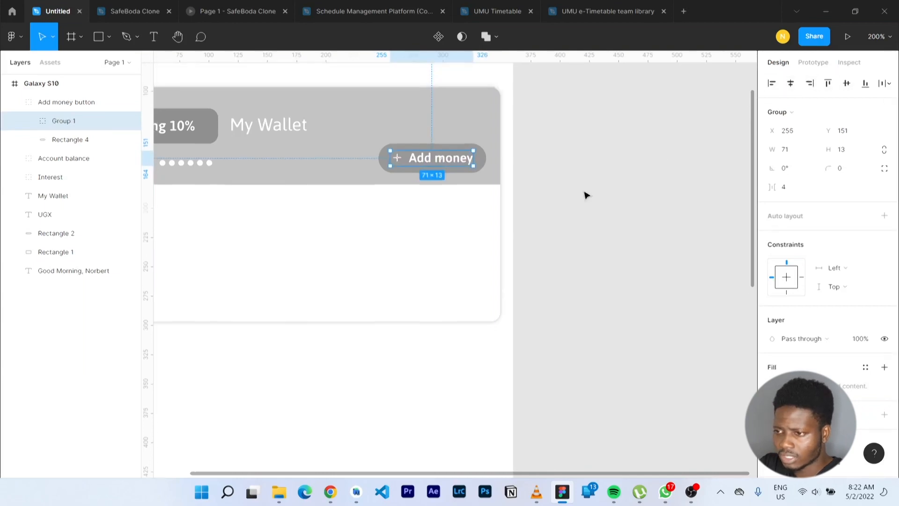
{"action": "scroll", "coordinate": [603, 188], "scroll_direction": "up", "scroll_amount": 2}
{"action": "scroll", "coordinate": [603, 188], "scroll_direction": "right", "scroll_amount": 5}
{"action": "scroll", "coordinate": [587, 195], "scroll_direction": "left", "scroll_amount": 5}
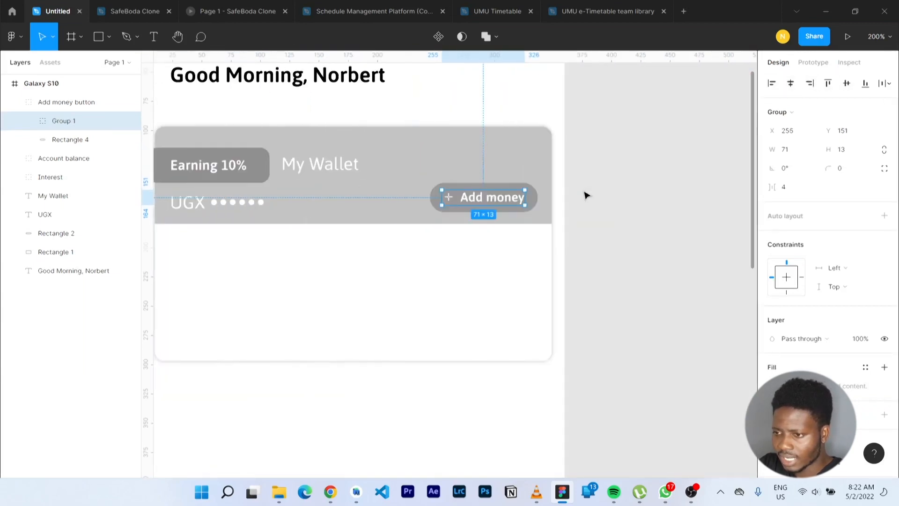
{"action": "scroll", "coordinate": [585, 195], "scroll_direction": "left", "scroll_amount": 5}
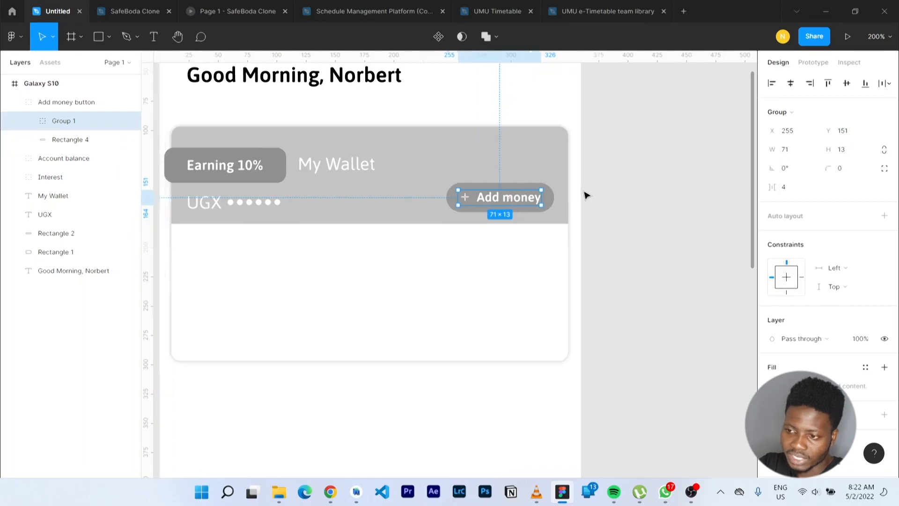
Replace the Google Fonts icon search 'add' with 'check' and open the plain Check icon's details
{"action": "key", "text": "alt+Tab"}
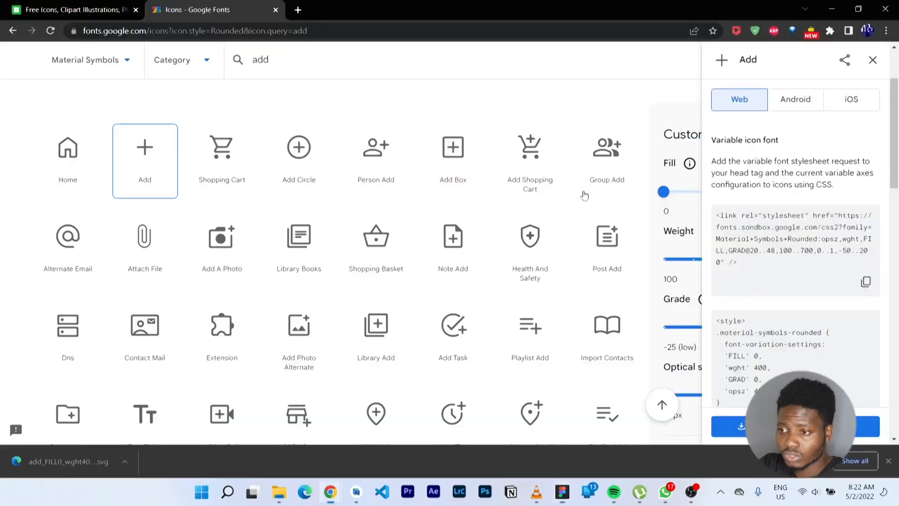
{"action": "left_click", "coordinate": [318, 55]}
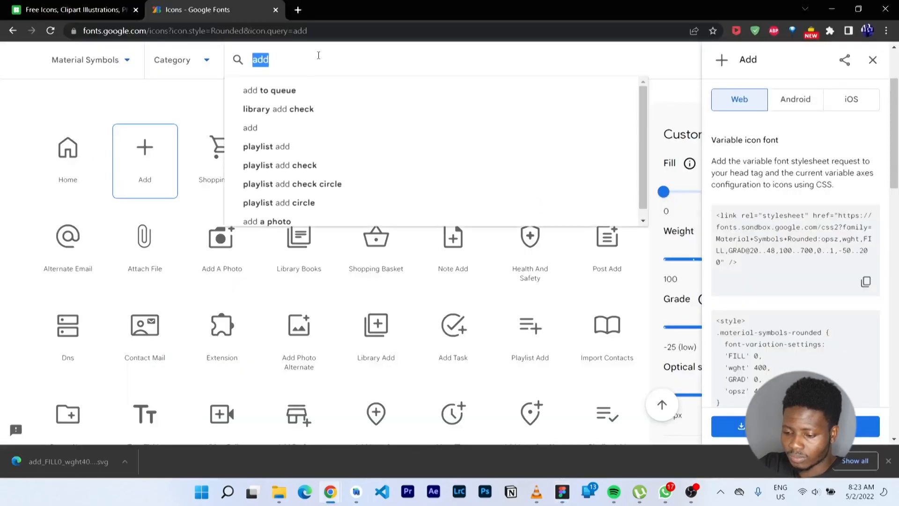
{"action": "type", "text": "check"}
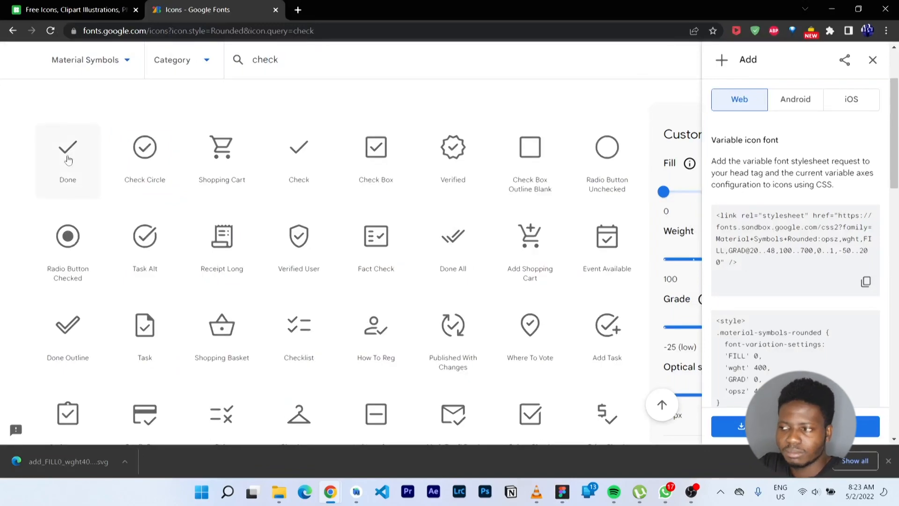
{"action": "left_click", "coordinate": [871, 61]}
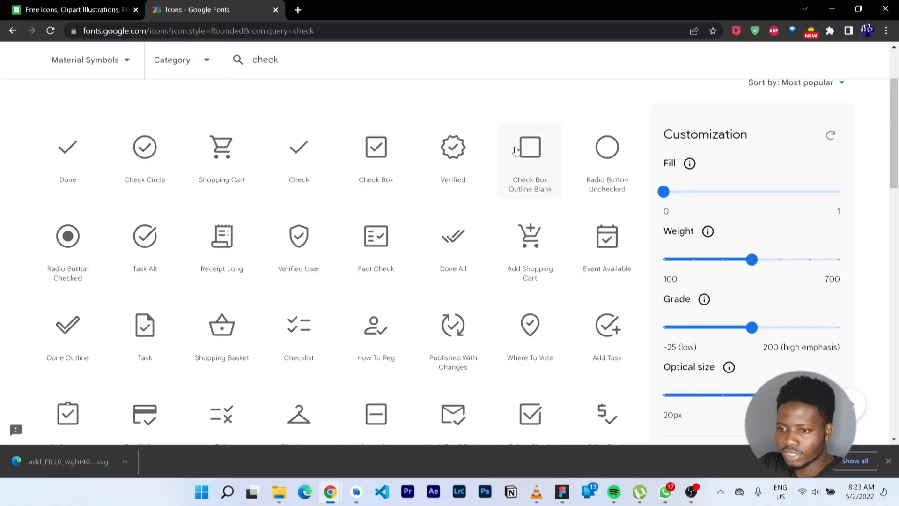
{"action": "left_click", "coordinate": [292, 153]}
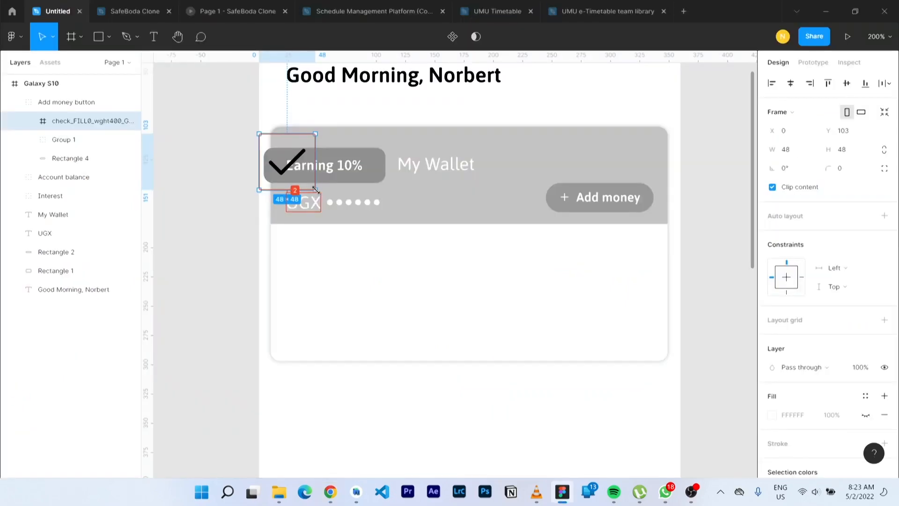
Resize the check mark to 20×20, move it into the Interest pill, and centre-align and group it with Earning 10%
{"action": "left_click_drag", "start_coordinate": [315, 190], "coordinate": [282, 157]}
{"action": "key", "text": "ctrl+x"}
{"action": "left_click", "coordinate": [87, 196]}
{"action": "key", "text": "ctrl+v"}
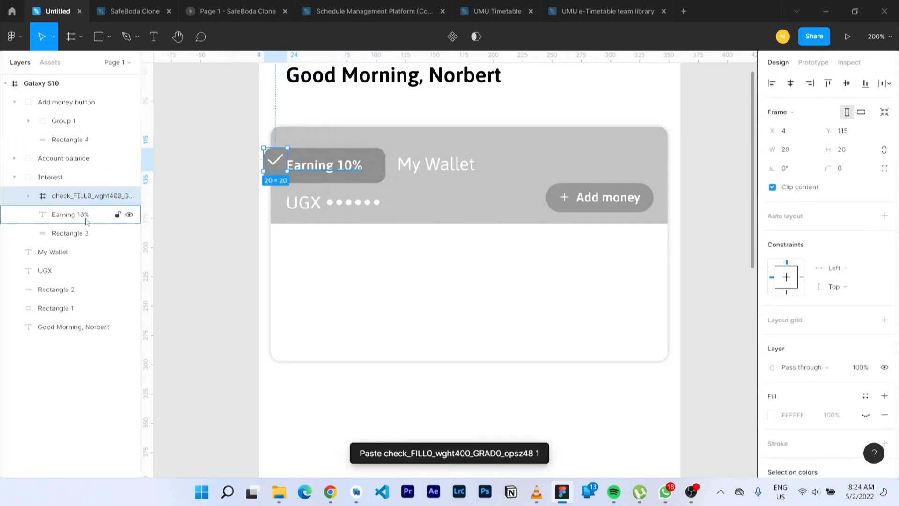
{"action": "left_click", "coordinate": [87, 221], "text": "shift"}
{"action": "key", "text": "alt+v"}
{"action": "key", "text": "ctrl+g"}
{"action": "double_click", "coordinate": [357, 167]}
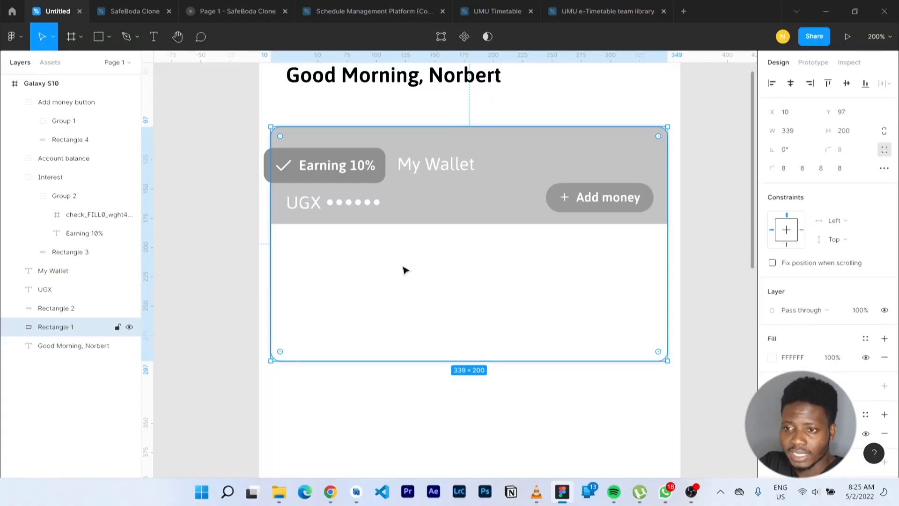
Choose Plugins > Browse plugins in Community from the Figma main menu
{"action": "left_click", "coordinate": [24, 40]}
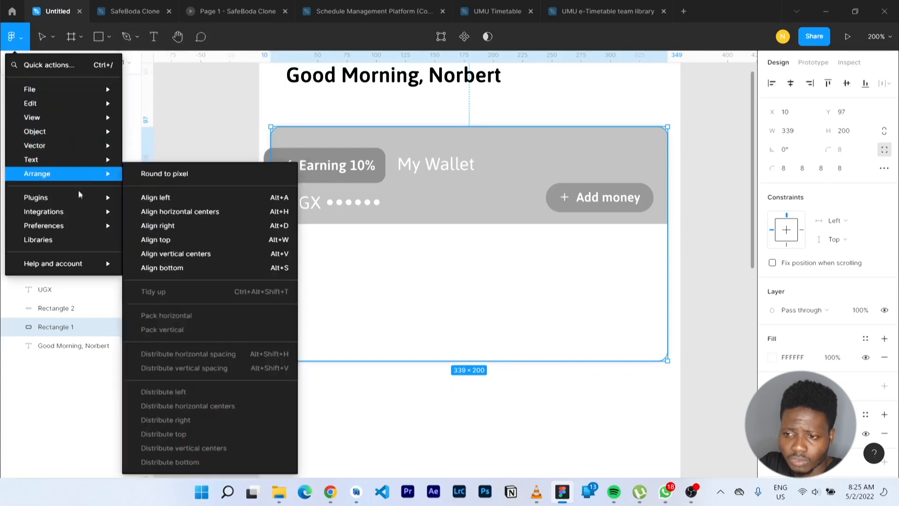
{"action": "mouse_move", "coordinate": [81, 206]}
{"action": "scroll", "coordinate": [169, 360], "scroll_direction": "down", "scroll_amount": 4}
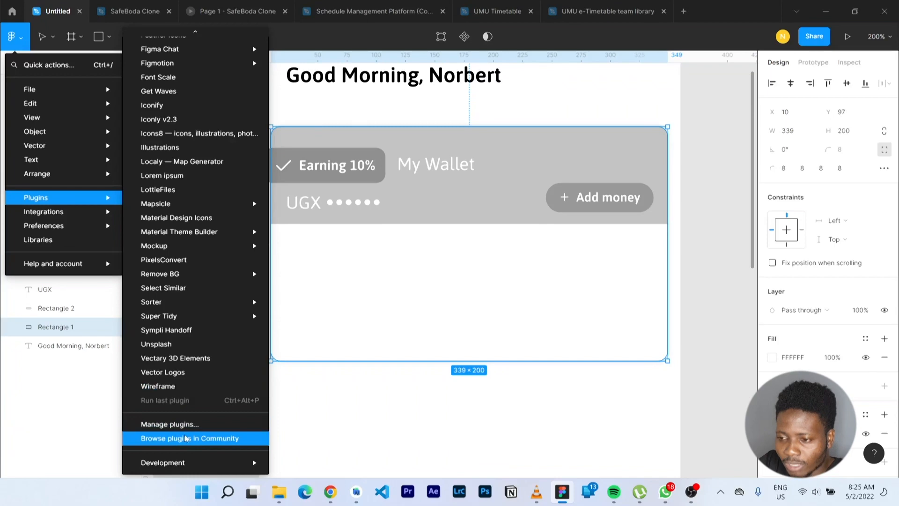
{"action": "left_click", "coordinate": [186, 438]}
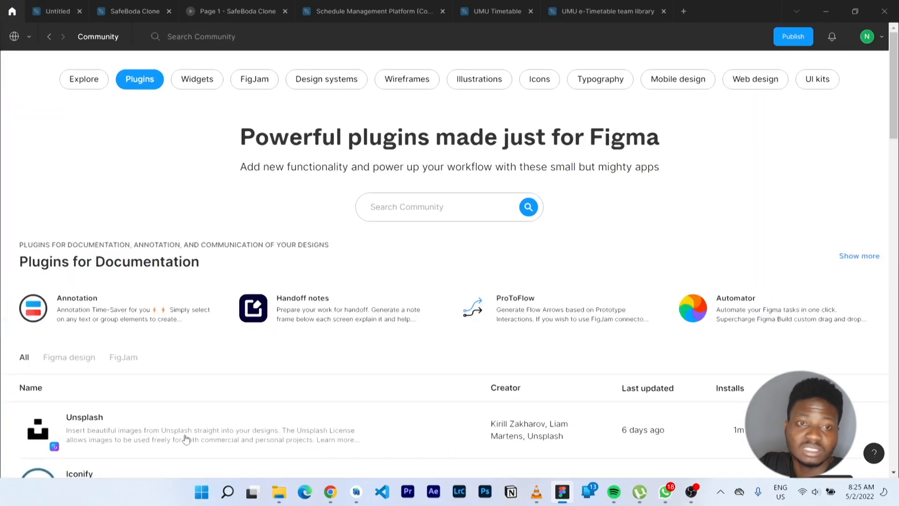
Search Community for 'material design icons' and 'iconly' to confirm both are installed, then return to Untitled
{"action": "left_click", "coordinate": [420, 209]}
{"action": "type", "text": "ma"}
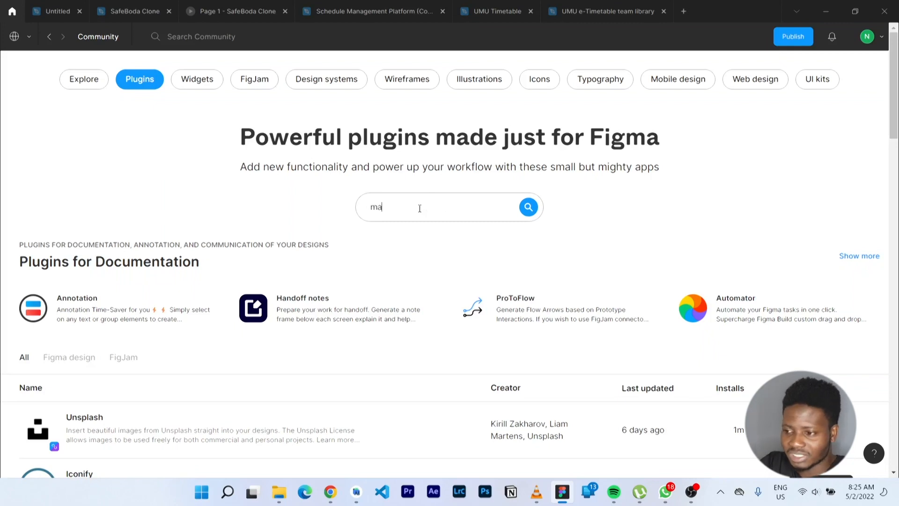
{"action": "type", "text": "terial design icons"}
{"action": "key", "text": "Return"}
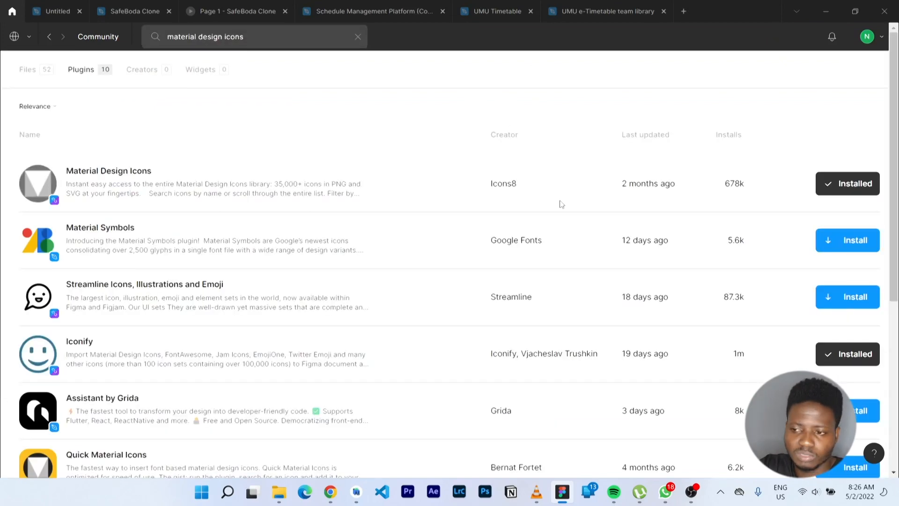
{"action": "key", "text": "alt+Tab"}
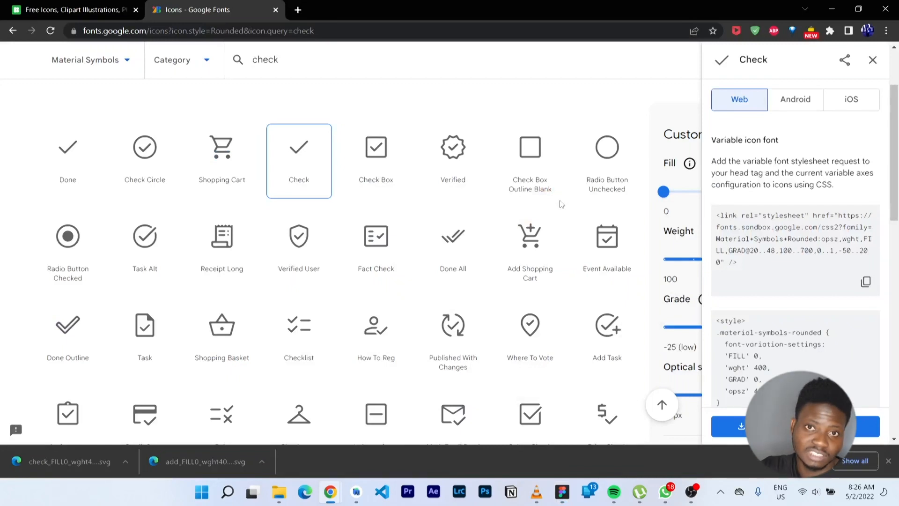
{"action": "key", "text": "alt+Tab"}
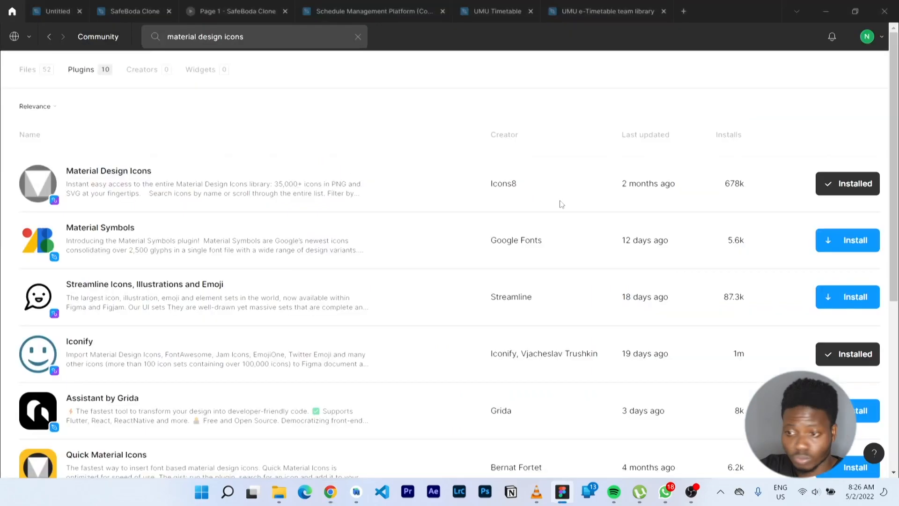
{"action": "left_click", "coordinate": [278, 33]}
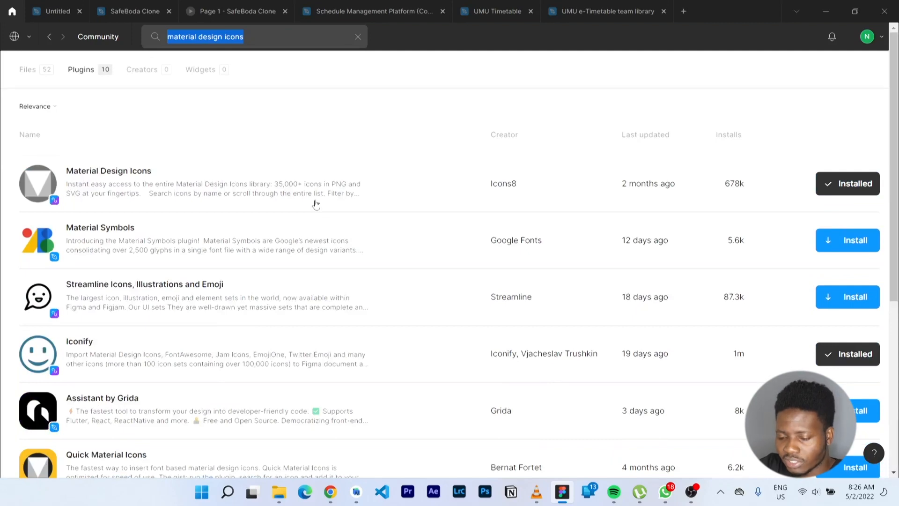
{"action": "type", "text": "iconly"}
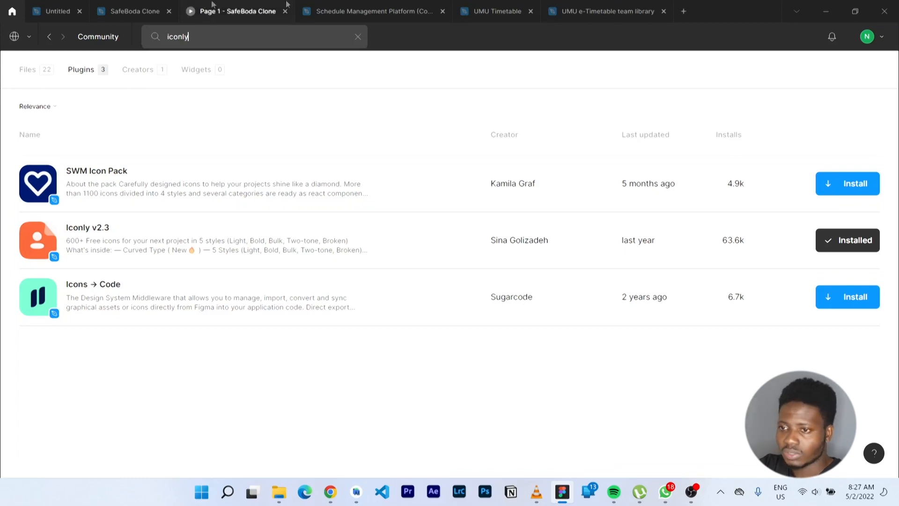
{"action": "left_click", "coordinate": [53, 4]}
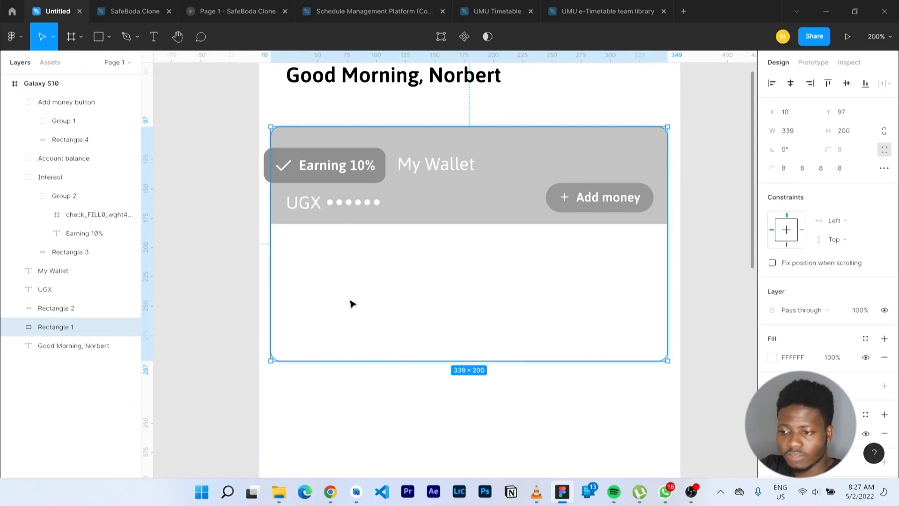
Launch the Material Design Icons plugin on the card and insert the Rounded search icon
{"action": "right_click", "coordinate": [349, 270]}
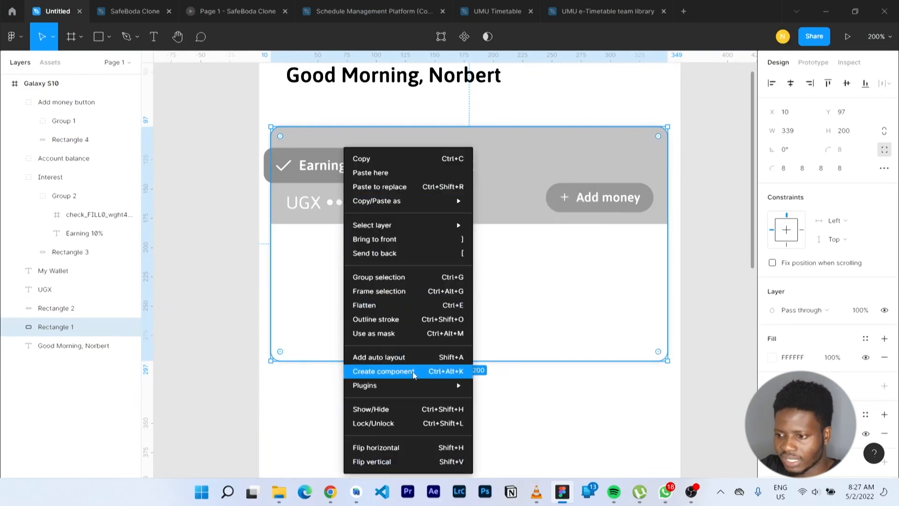
{"action": "mouse_move", "coordinate": [421, 385]}
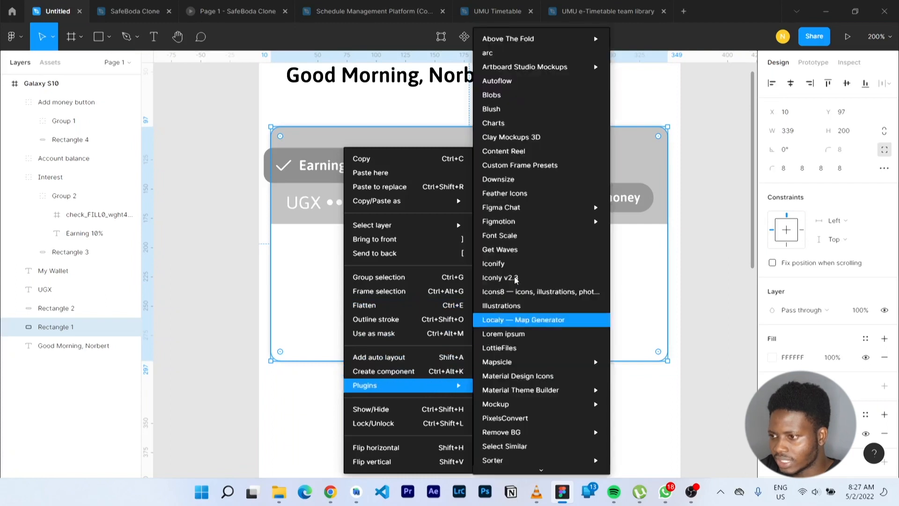
{"action": "scroll", "coordinate": [552, 234], "scroll_direction": "down", "scroll_amount": 3}
{"action": "left_click", "coordinate": [552, 233]}
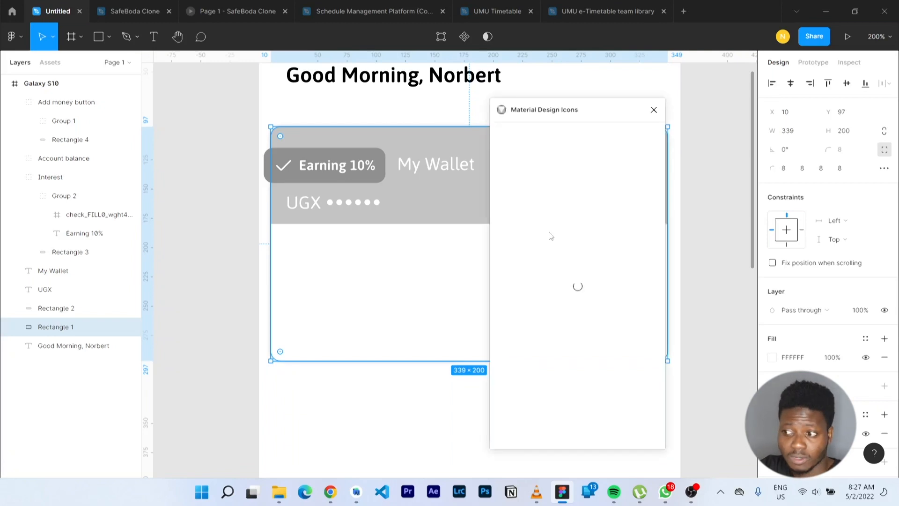
{"action": "left_click", "coordinate": [545, 134]}
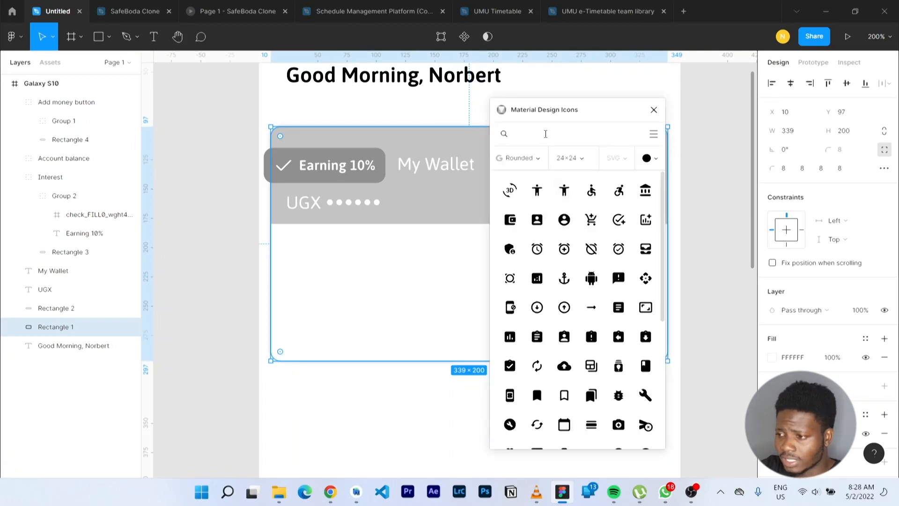
{"action": "type", "text": "search"}
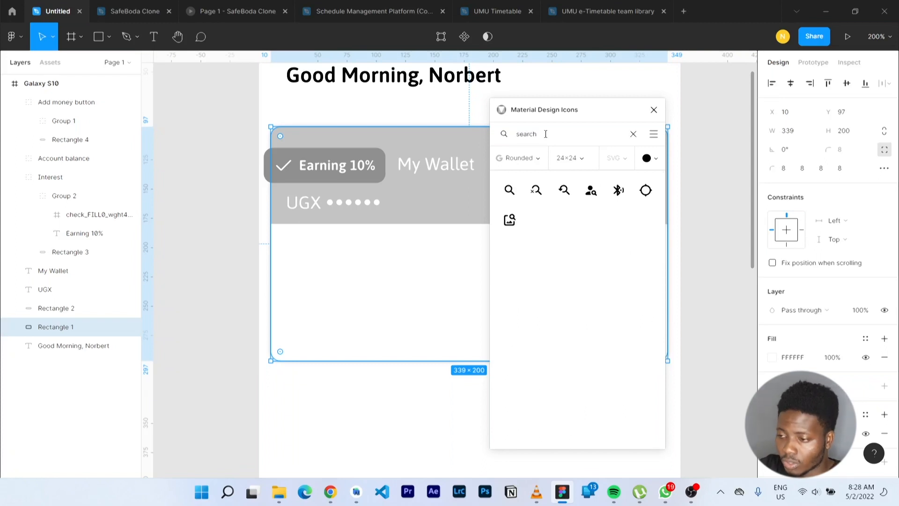
{"action": "left_click", "coordinate": [526, 162]}
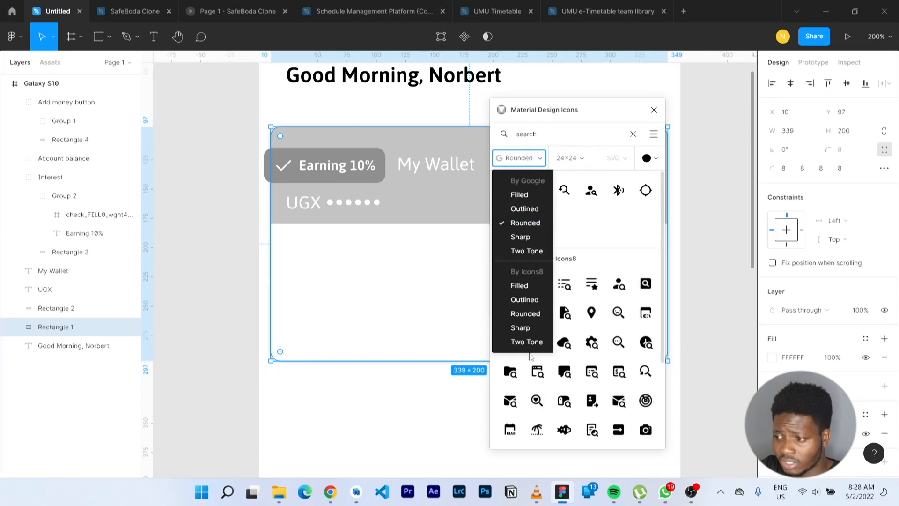
{"action": "left_click", "coordinate": [566, 206]}
{"action": "left_click", "coordinate": [510, 193]}
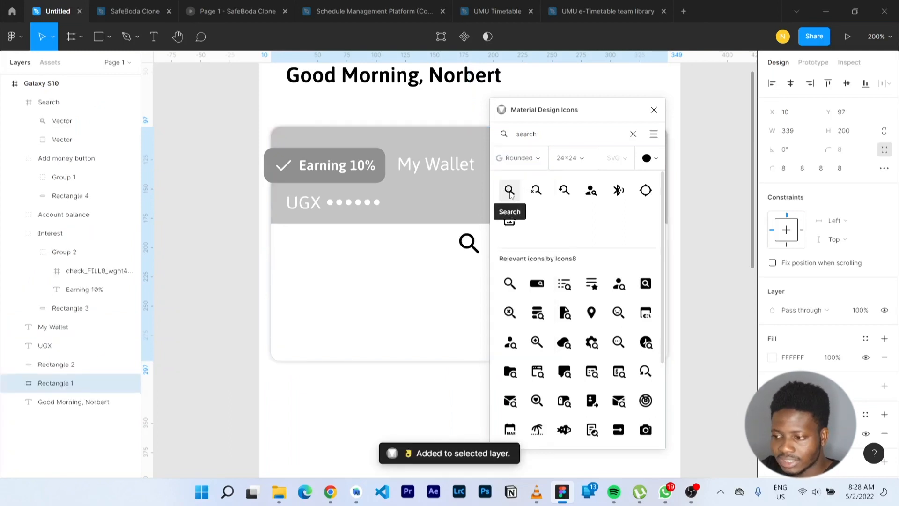
Insert the Card membership, Menu and Attach money icons, then close the plugin
{"action": "double_click", "coordinate": [536, 142]}
{"action": "type", "text": "dard"}
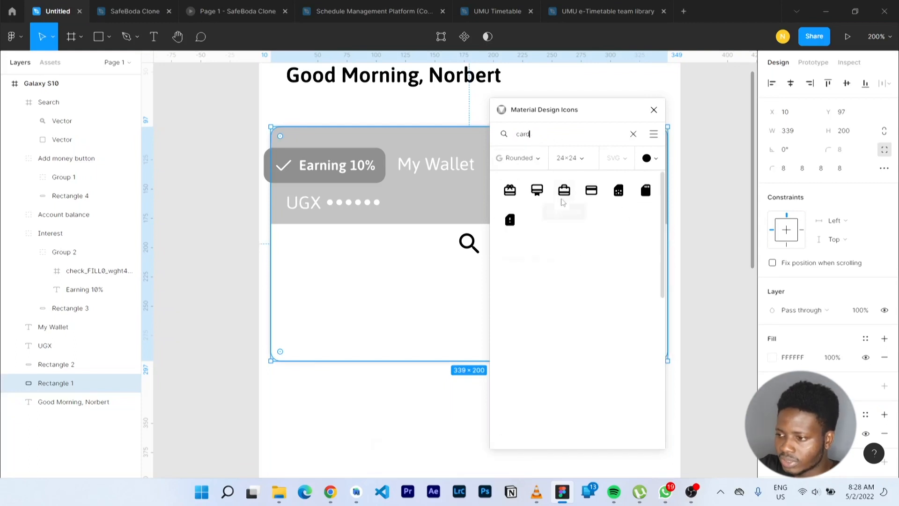
{"action": "left_click", "coordinate": [537, 189]}
{"action": "key", "text": "ctrl+a"}
{"action": "type", "text": "menu"}
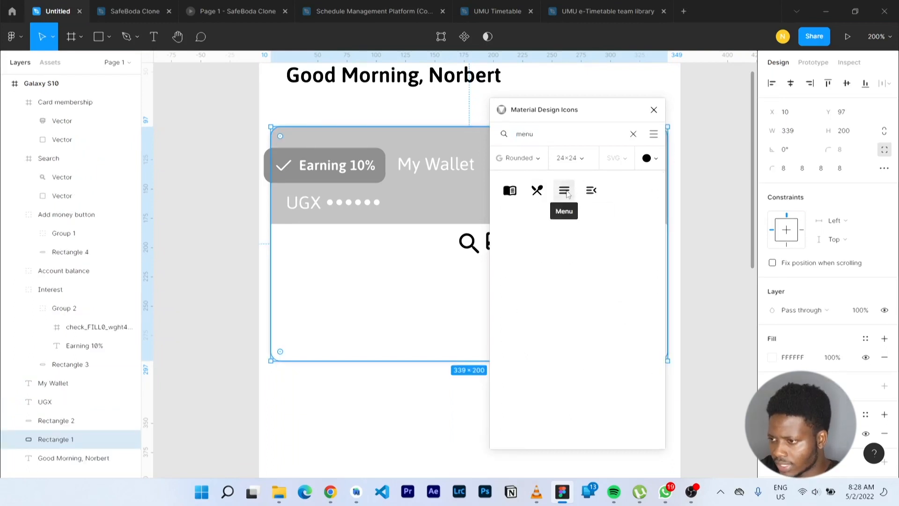
{"action": "left_click", "coordinate": [565, 190]}
{"action": "key", "text": "ctrl+a"}
{"action": "type", "text": "money"}
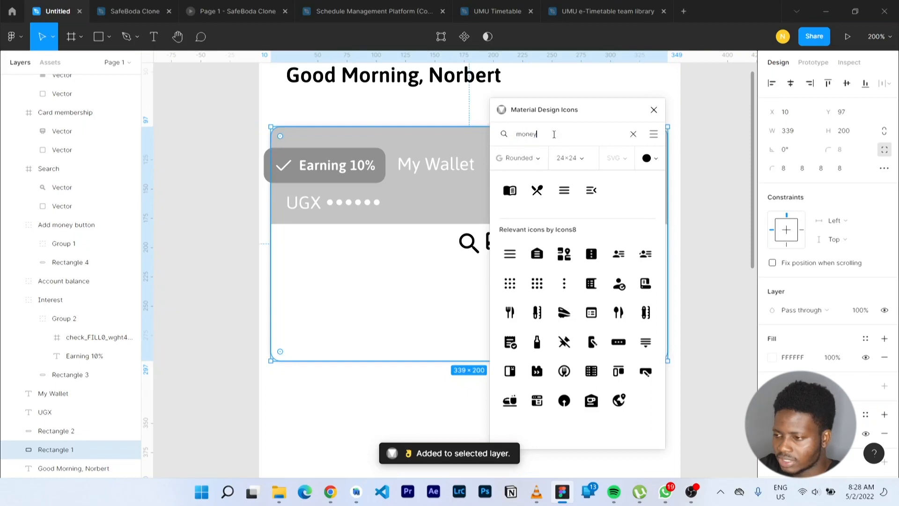
{"action": "left_click", "coordinate": [512, 190]}
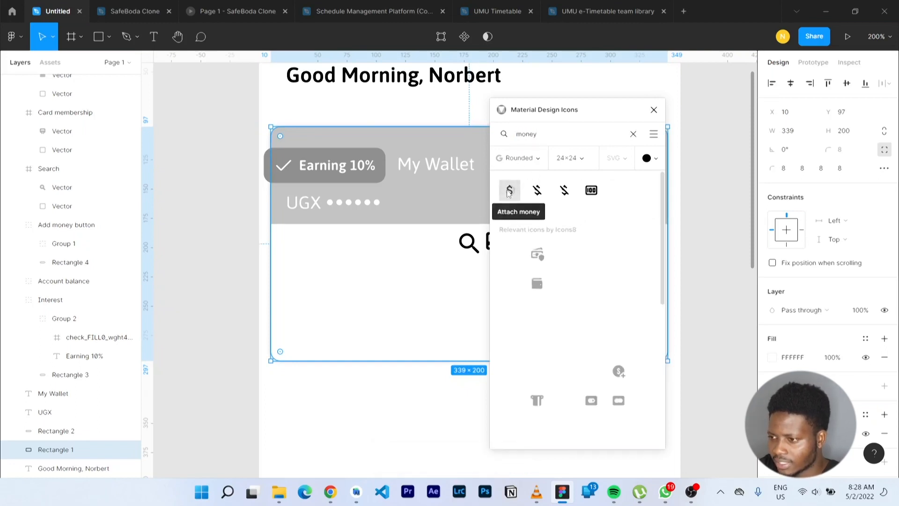
{"action": "left_click", "coordinate": [654, 111]}
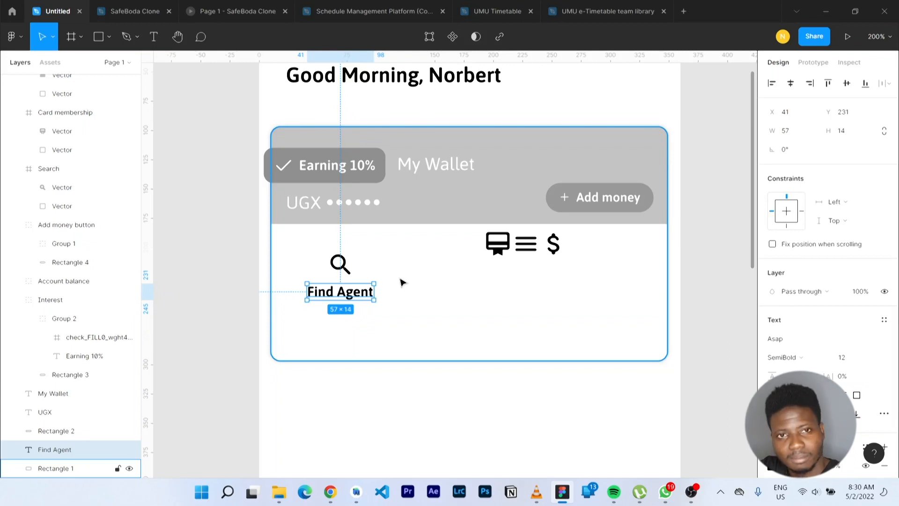
Check the Find Agent label's distances to the card edges and select it together with the search icon
{"action": "key", "text": "alt"}
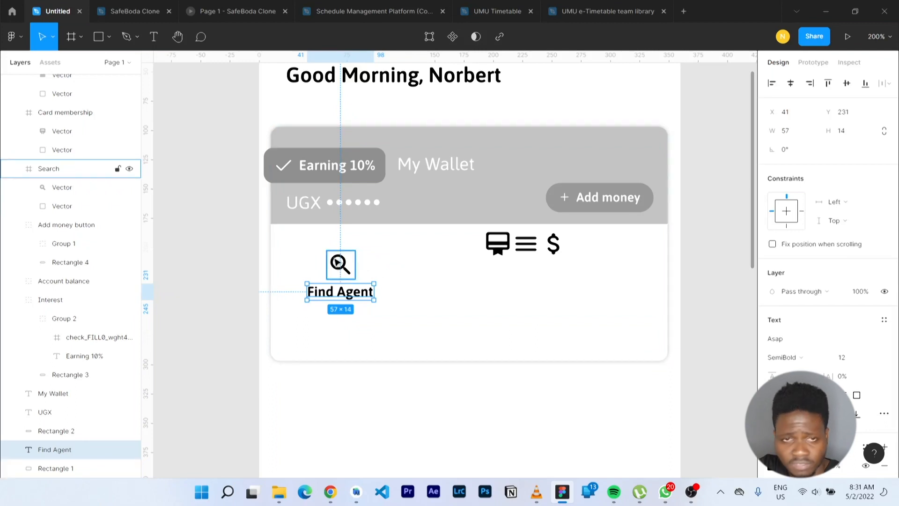
{"action": "left_click", "coordinate": [338, 263], "text": "shift"}
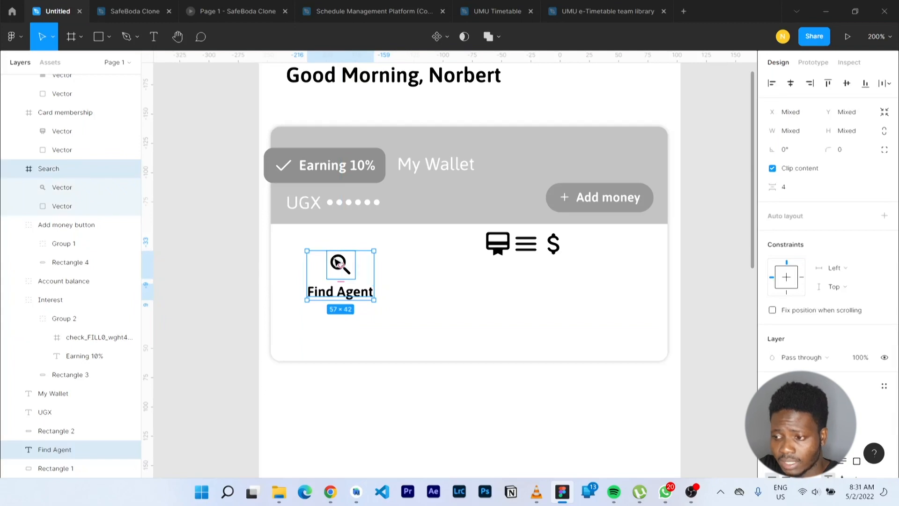
Group the search icon with its label, name the group 'Find Agent', and shift it left
{"action": "key", "text": "ctrl+g"}
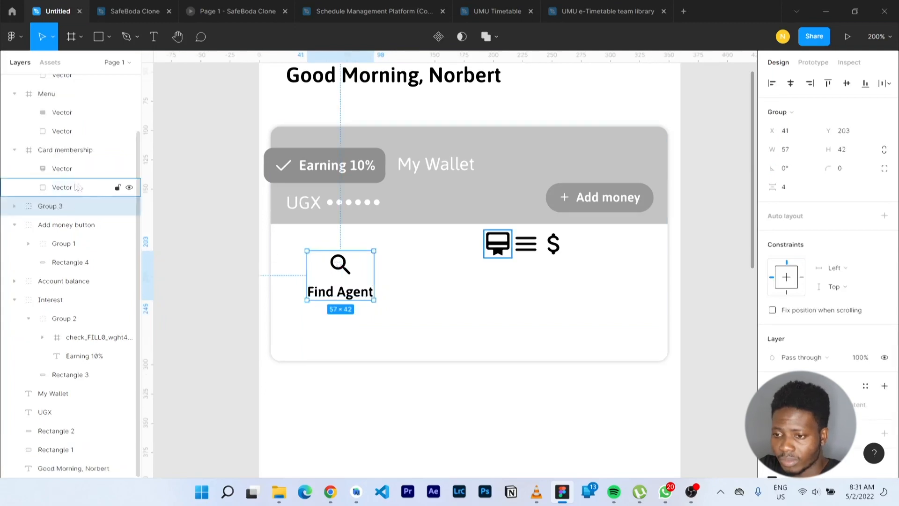
{"action": "double_click", "coordinate": [48, 207]}
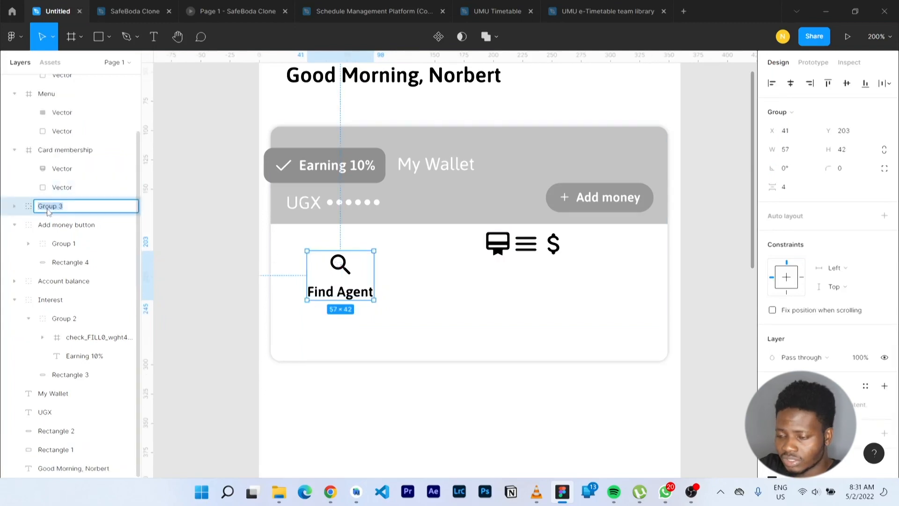
{"action": "type", "text": "Find"}
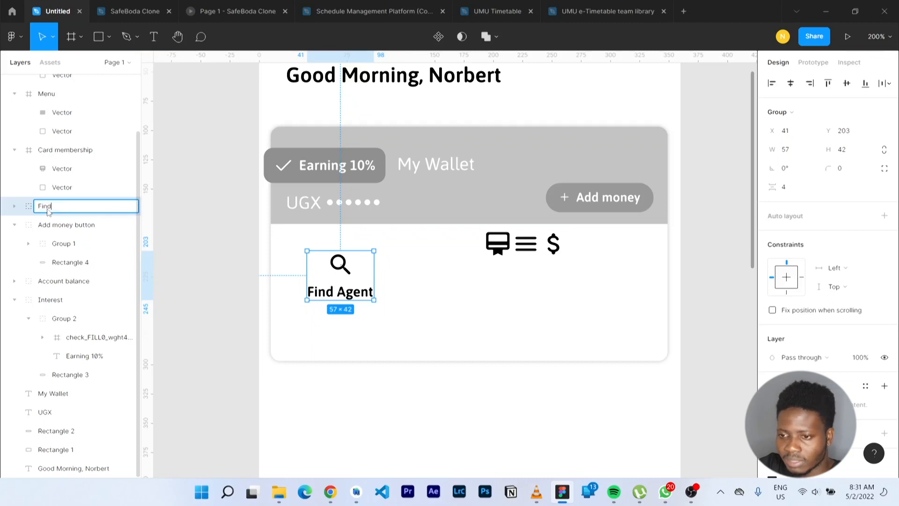
{"action": "type", "text": " Agent"}
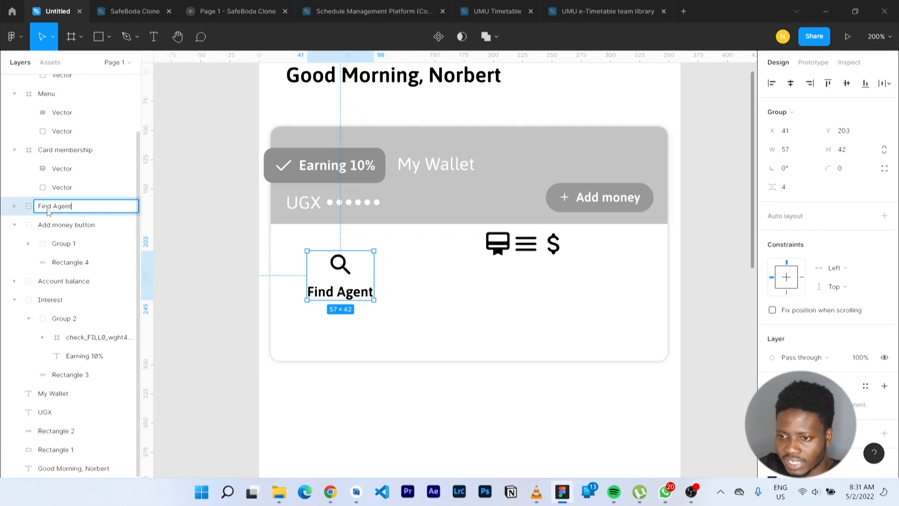
{"action": "key", "text": "Return"}
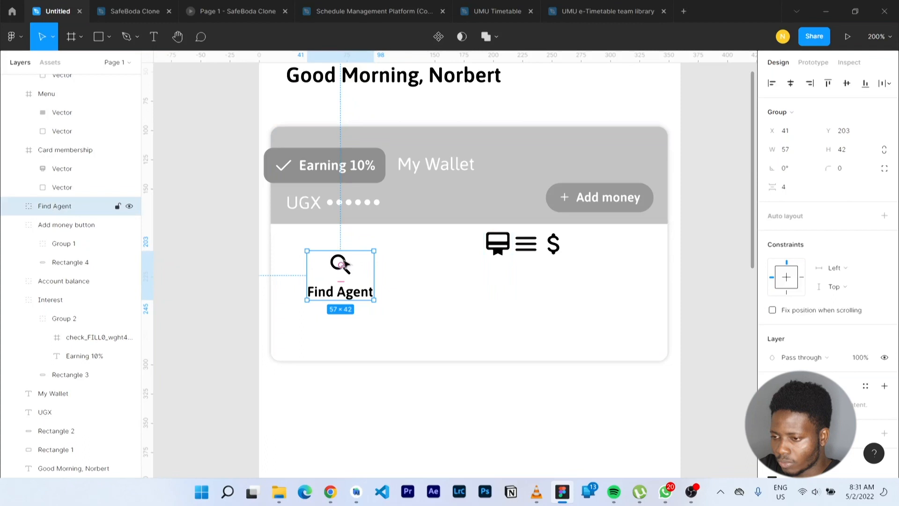
{"action": "left_click_drag", "start_coordinate": [339, 263], "coordinate": [327, 264]}
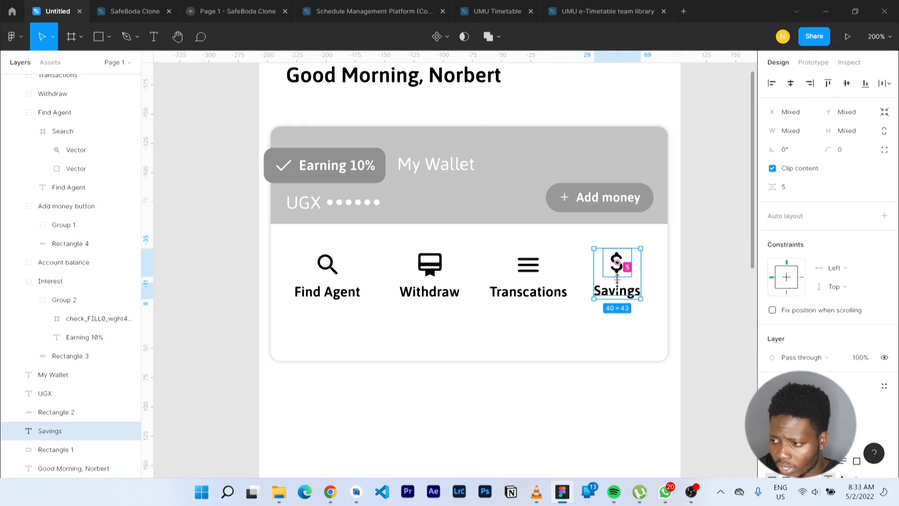
Widen the gap before Savings and space all four icon groups evenly, 25 apart
{"action": "left_click_drag", "start_coordinate": [617, 279], "coordinate": [640, 280]}
{"action": "key", "text": "ctrl+a"}
{"action": "left_click", "coordinate": [887, 83]}
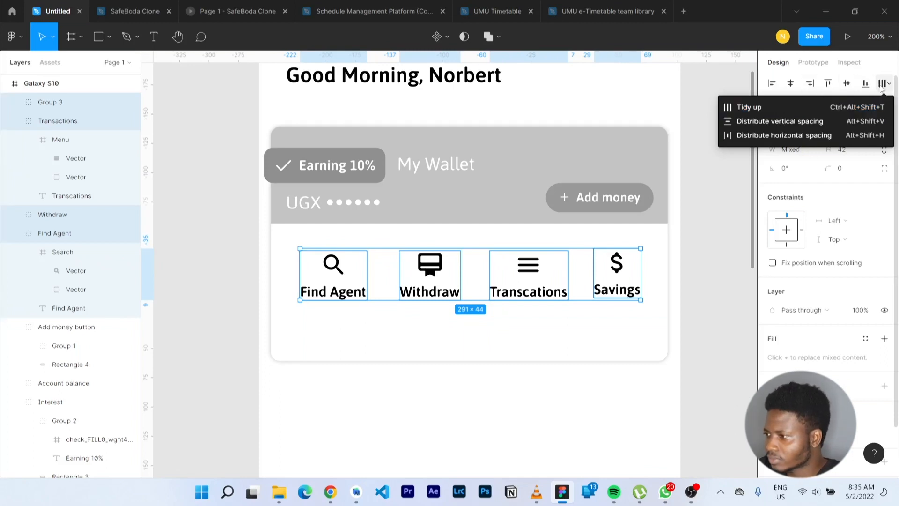
{"action": "left_click", "coordinate": [837, 109]}
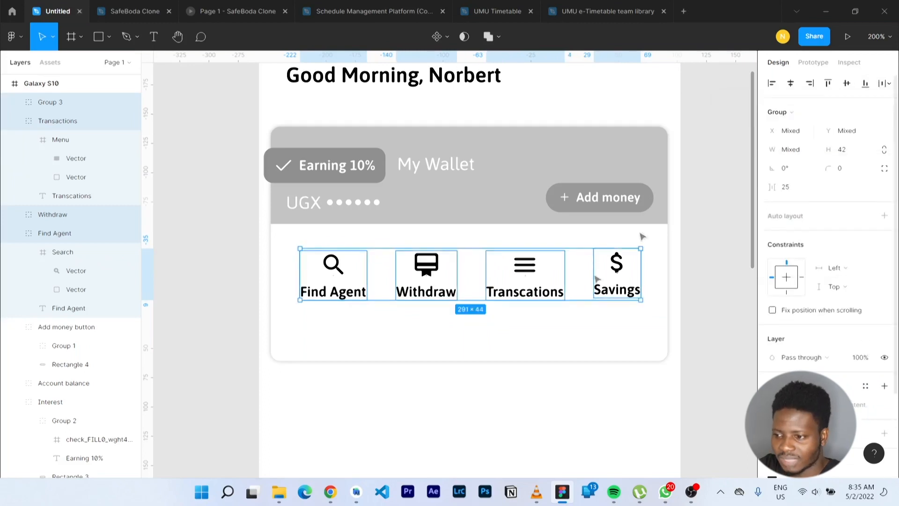
Group the four icons as 'Wallet options' and centre the row horizontally on the card
{"action": "key", "text": "ctrl+g"}
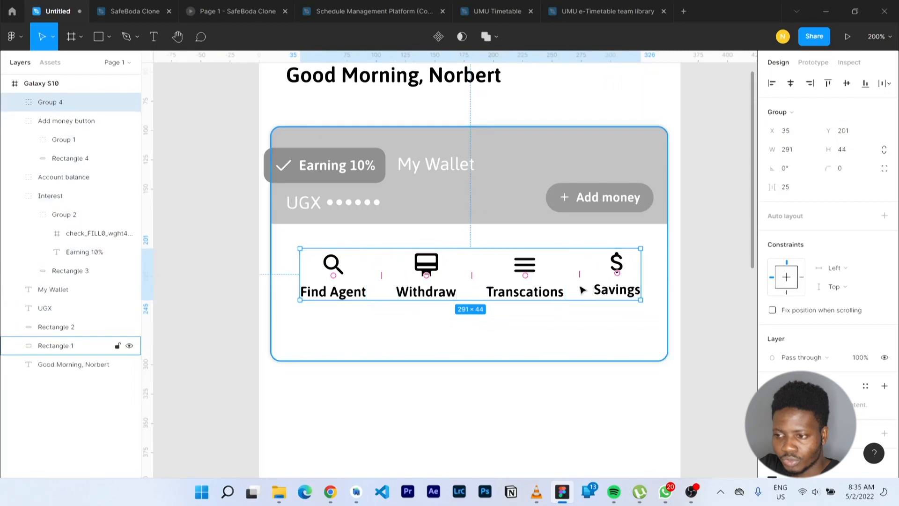
{"action": "double_click", "coordinate": [49, 102]}
{"action": "type", "text": "Wallet options"}
{"action": "key", "text": "Return"}
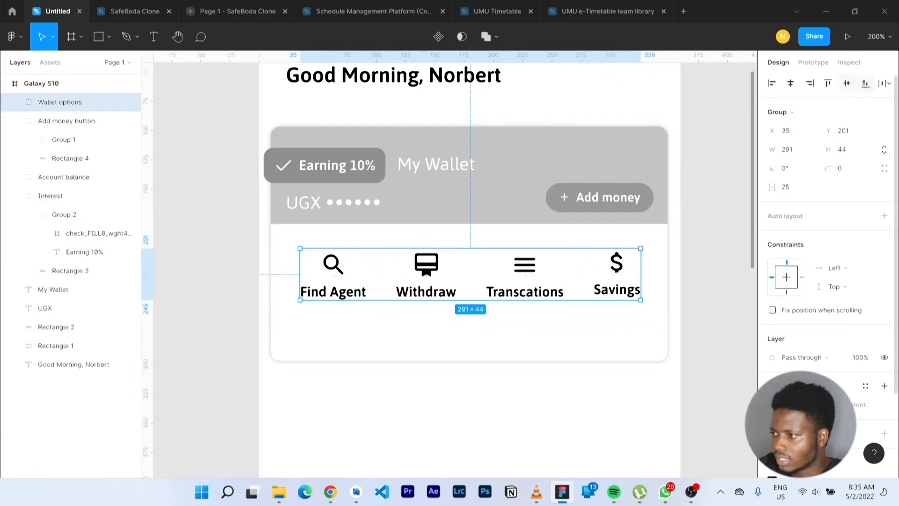
{"action": "left_click", "coordinate": [790, 83]}
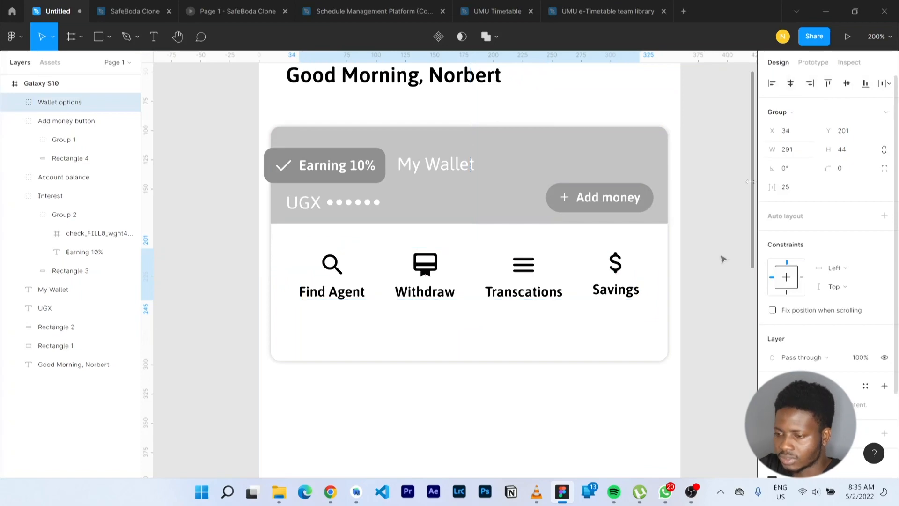